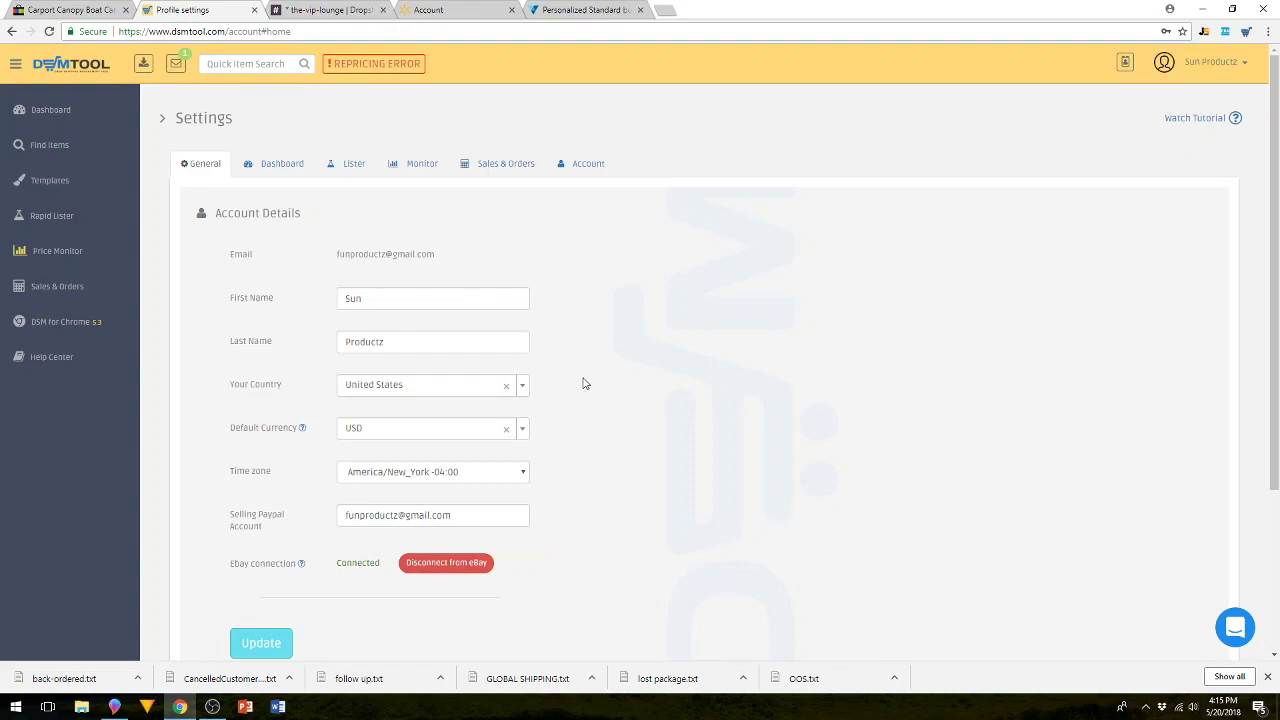
Review the general account details and look through the available time zone choices.
scroll(585, 384, down, 1)
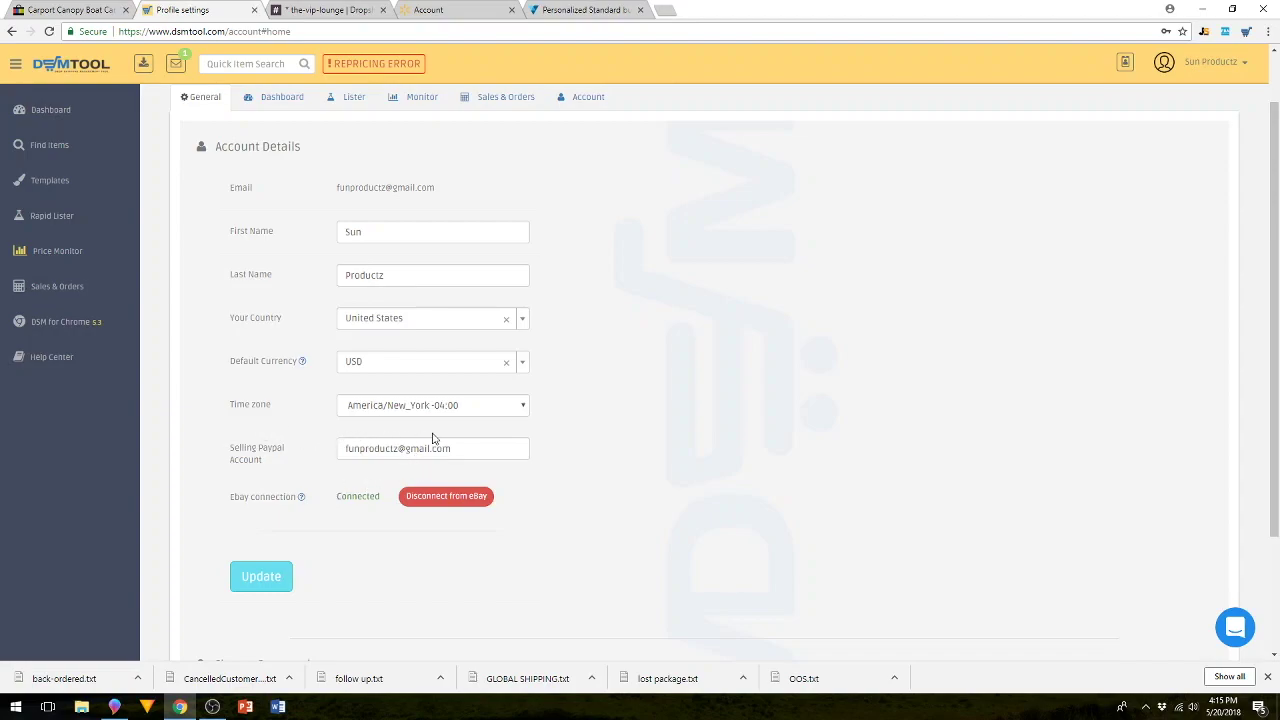
click(523, 407)
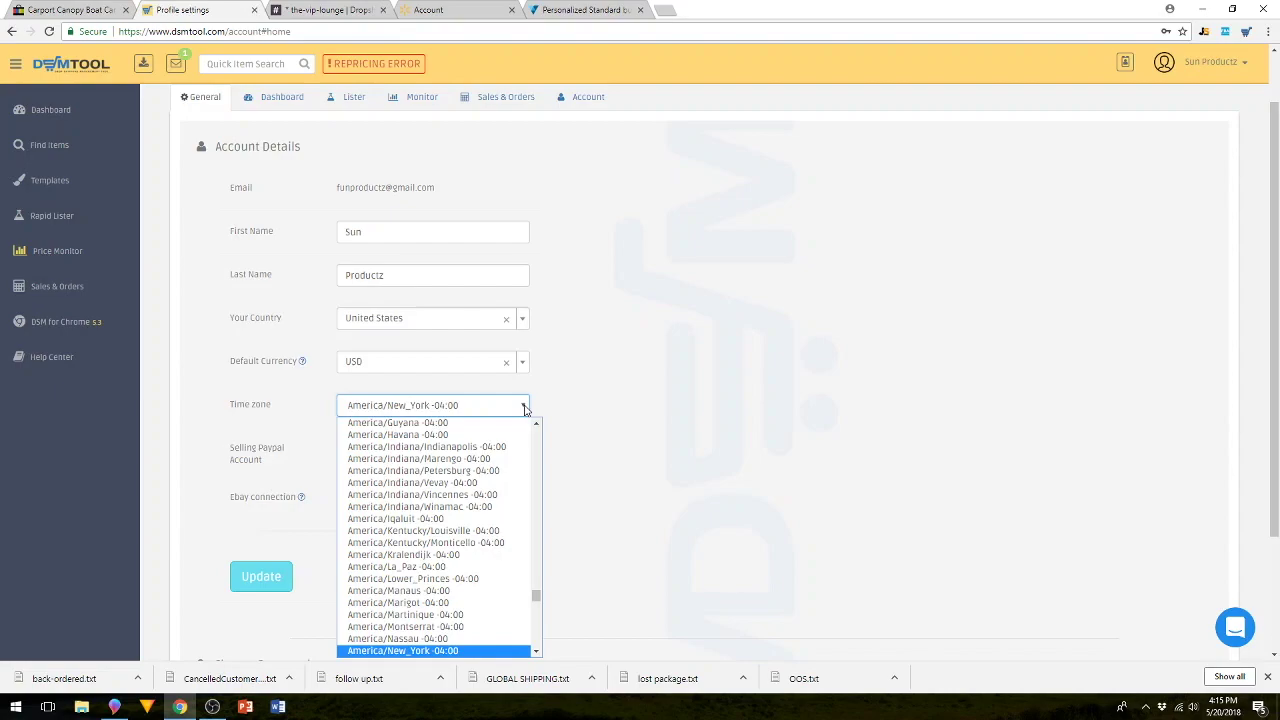
click(524, 409)
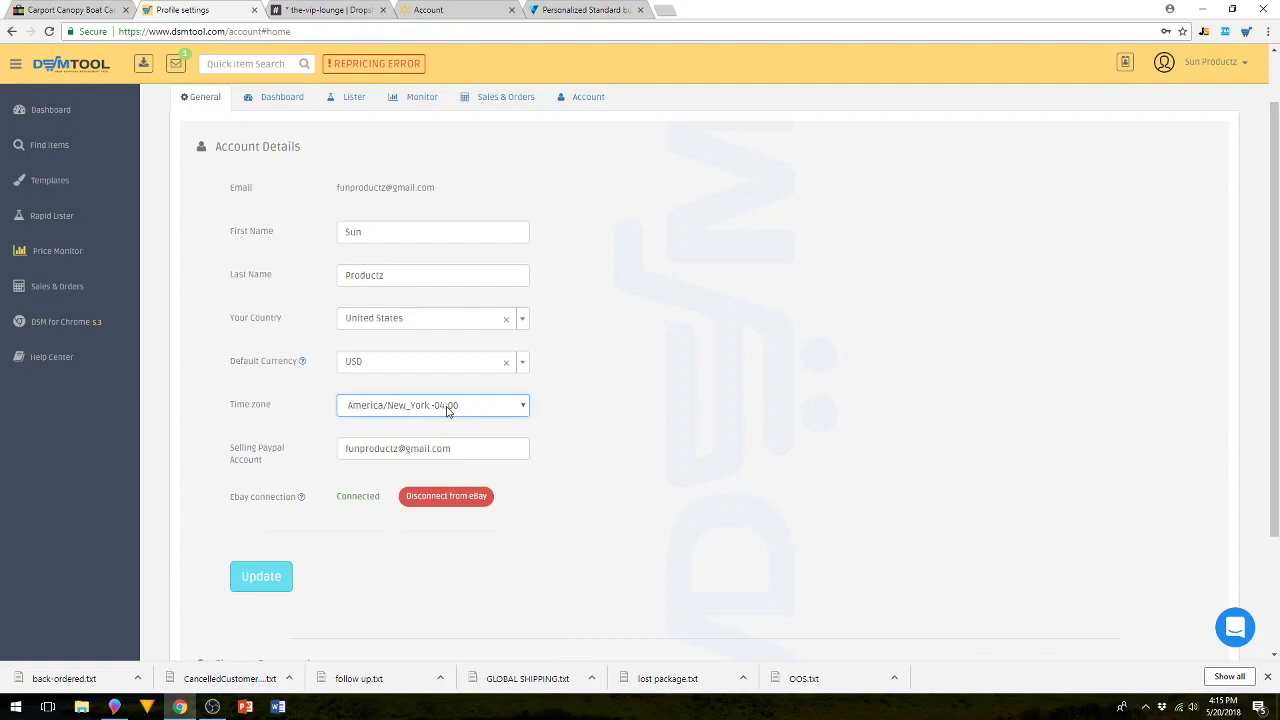
click(759, 411)
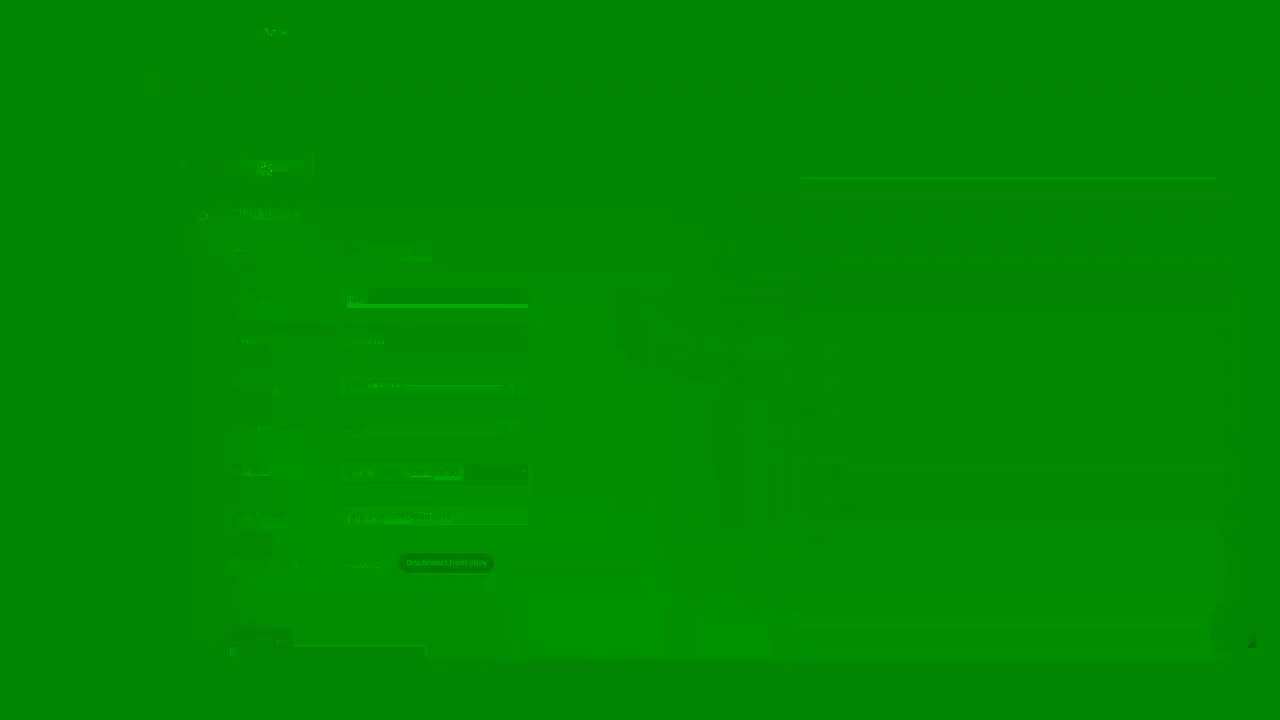
Open the dashboard alert settings and examine the thresholds for out-of-stock, last-sold, no-sales and low-view items.
click(265, 168)
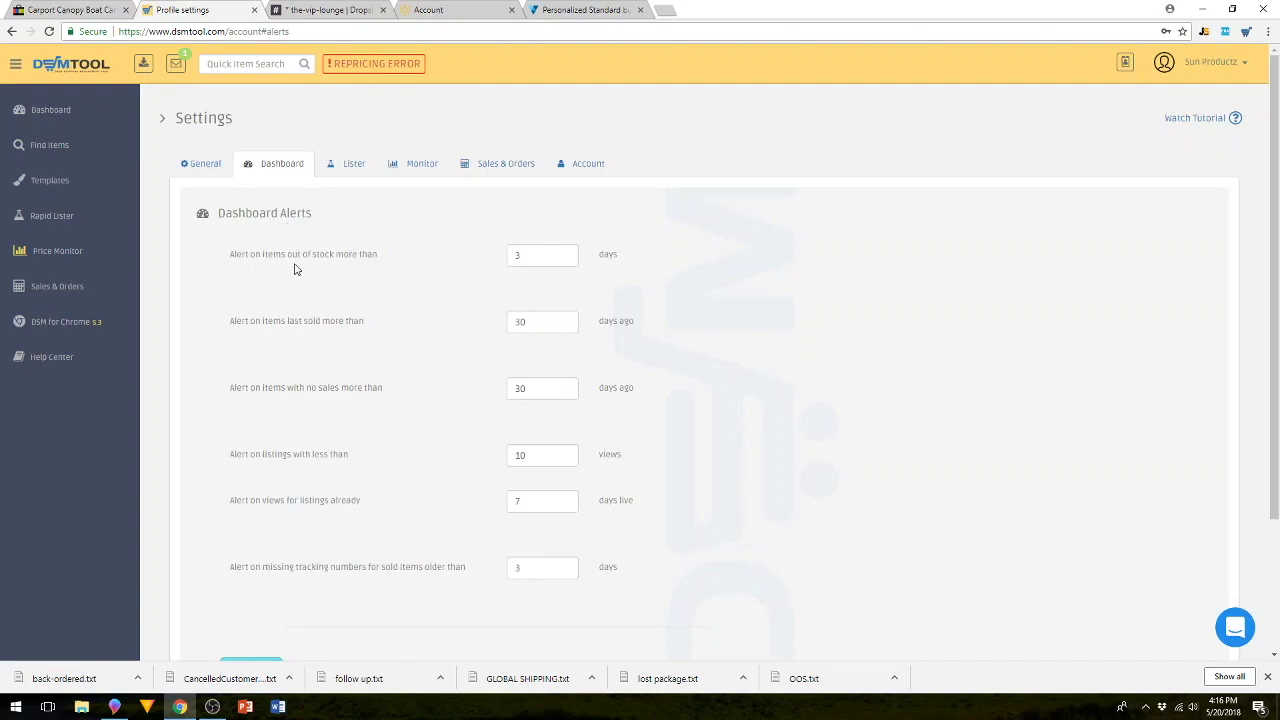
click(517, 257)
key(BackSpace)
click(537, 254)
drag(549, 323, 473, 330)
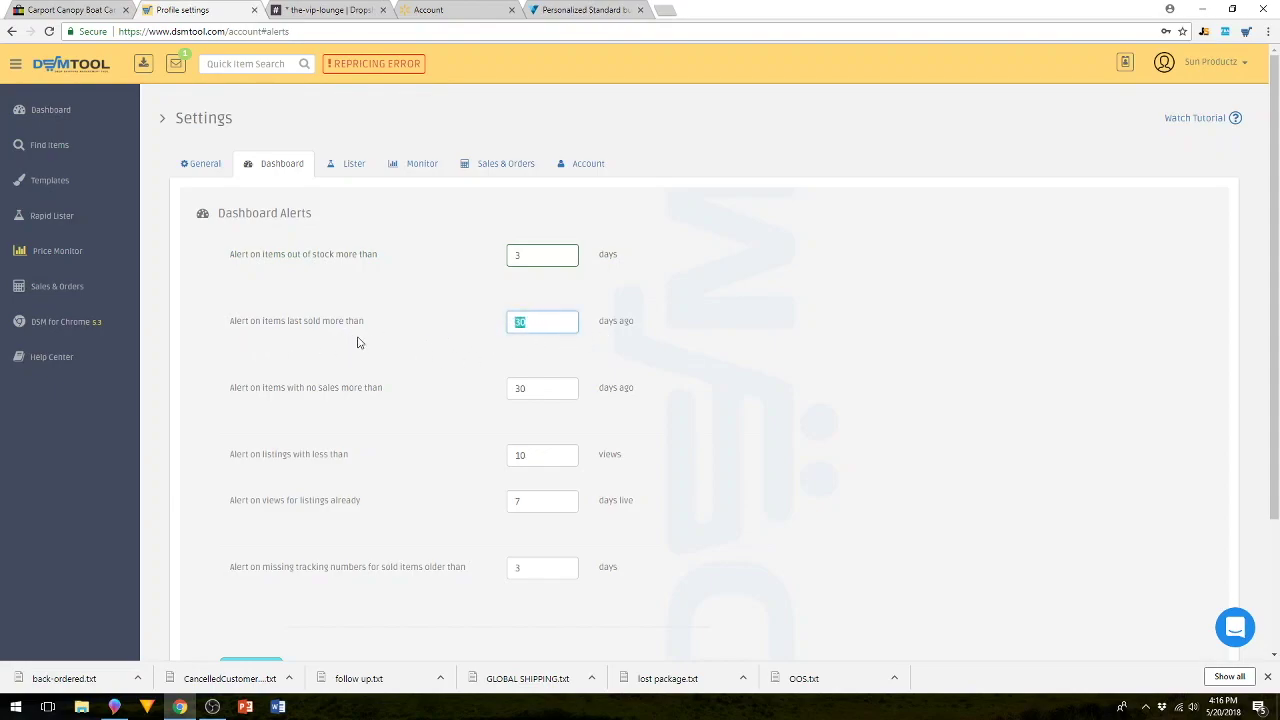
click(279, 346)
double_click(524, 322)
double_click(546, 392)
double_click(530, 457)
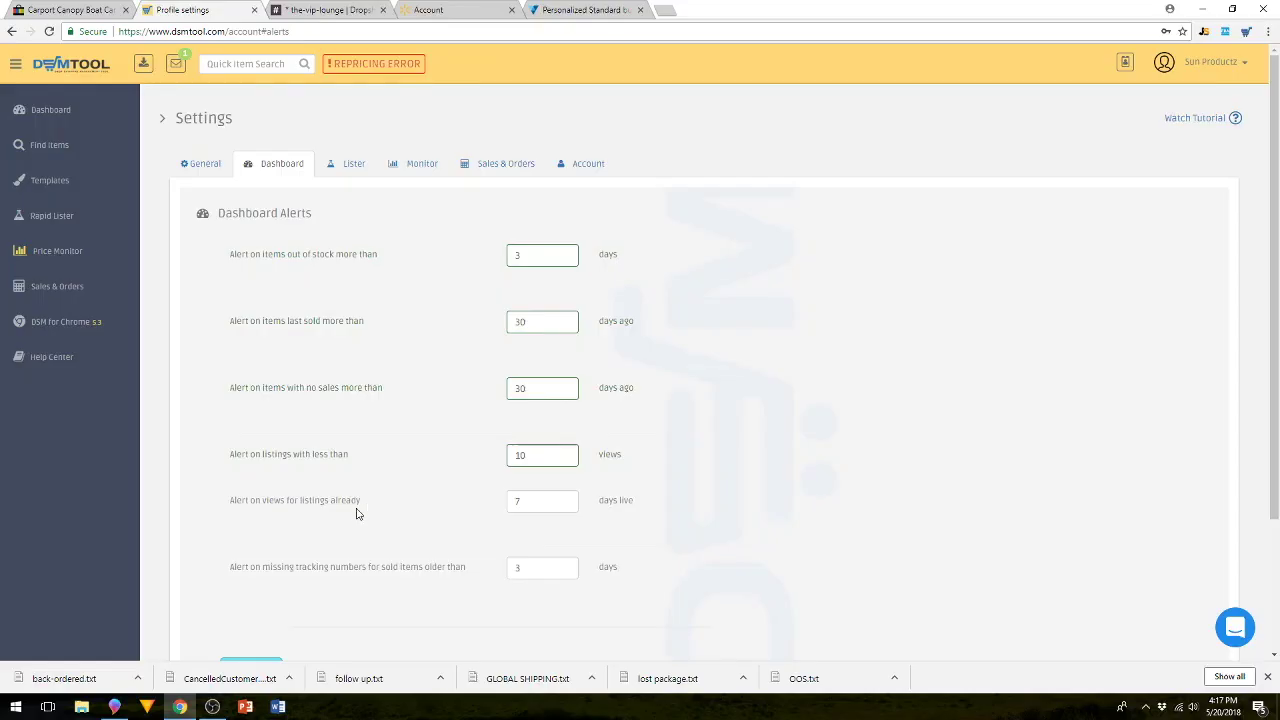
Examine the dashboard alert threshold for missing tracking numbers on sold items.
scroll(242, 520, down, 1)
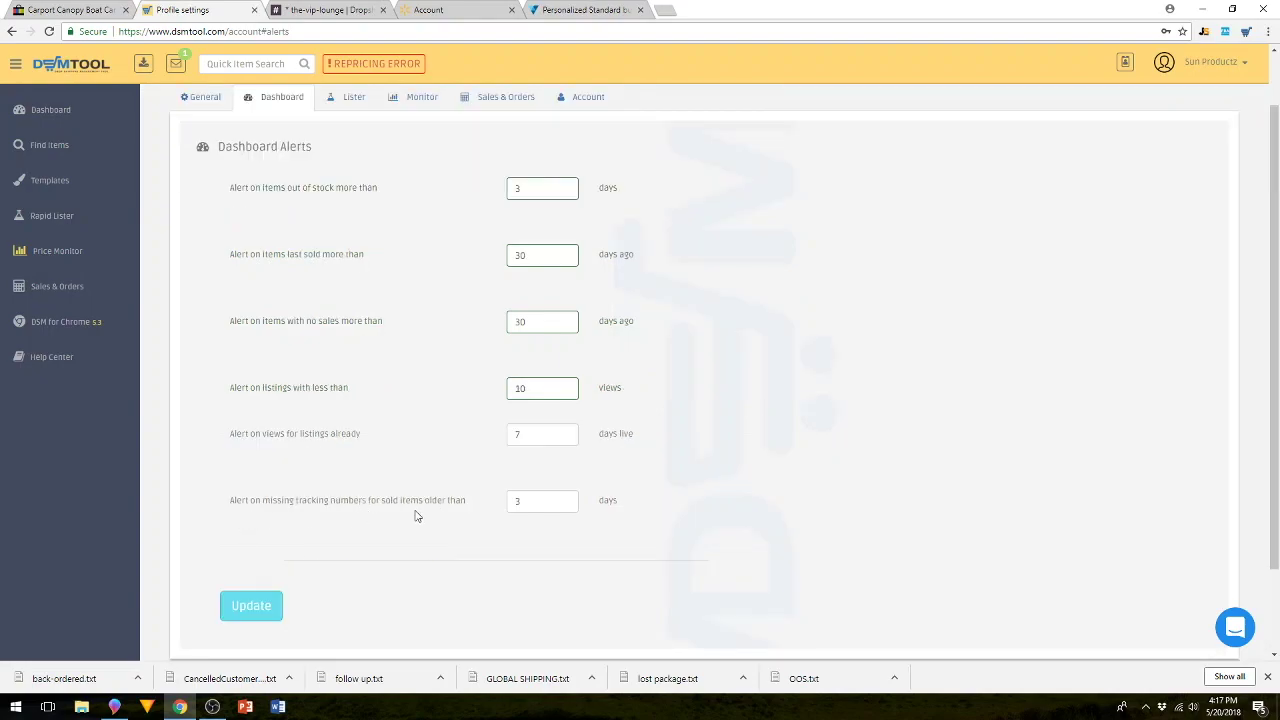
double_click(510, 500)
double_click(518, 502)
click(531, 503)
Open the Rapid Lister settings and examine the default item location.
scroll(320, 523, up, 1)
click(354, 163)
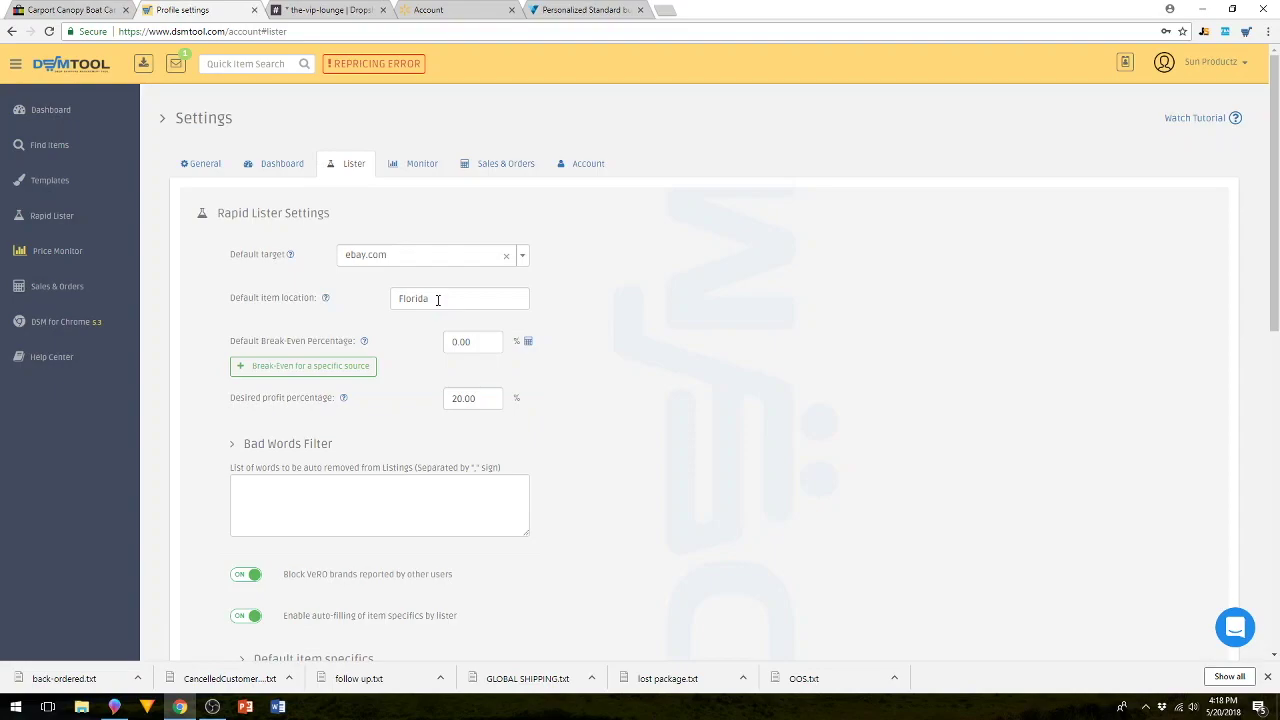
double_click(437, 299)
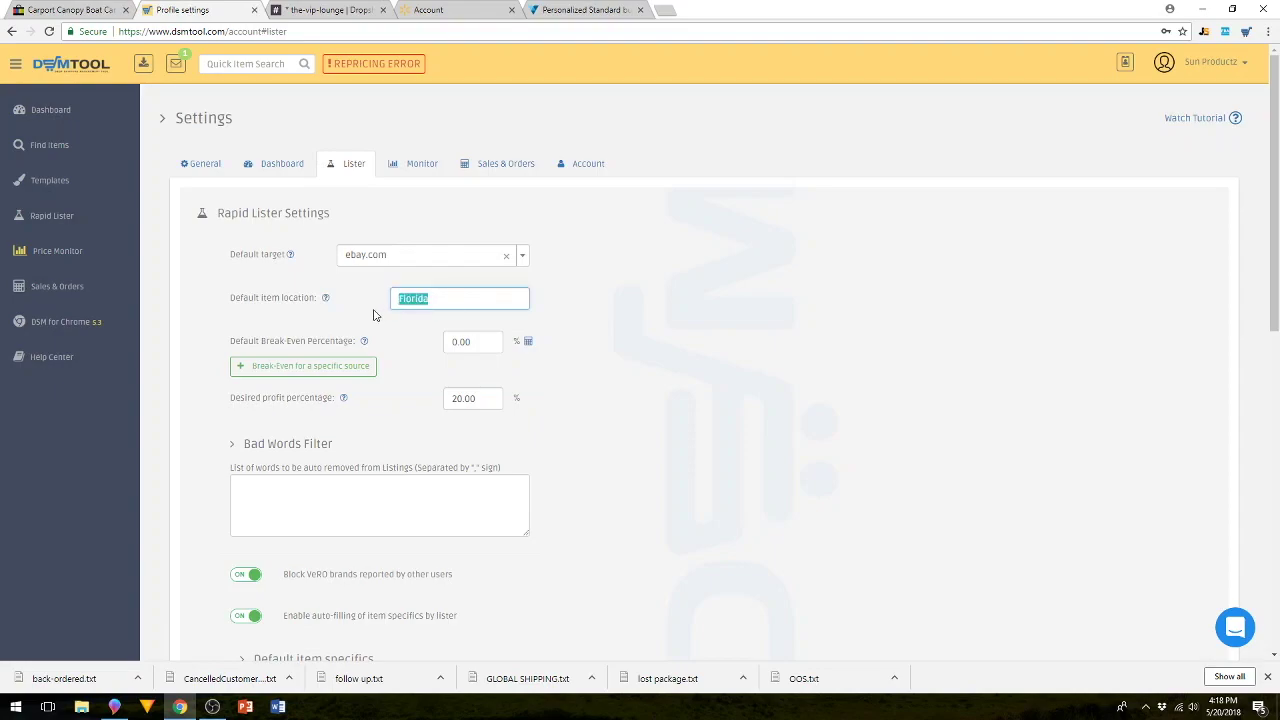
triple_click(620, 305)
click(620, 305)
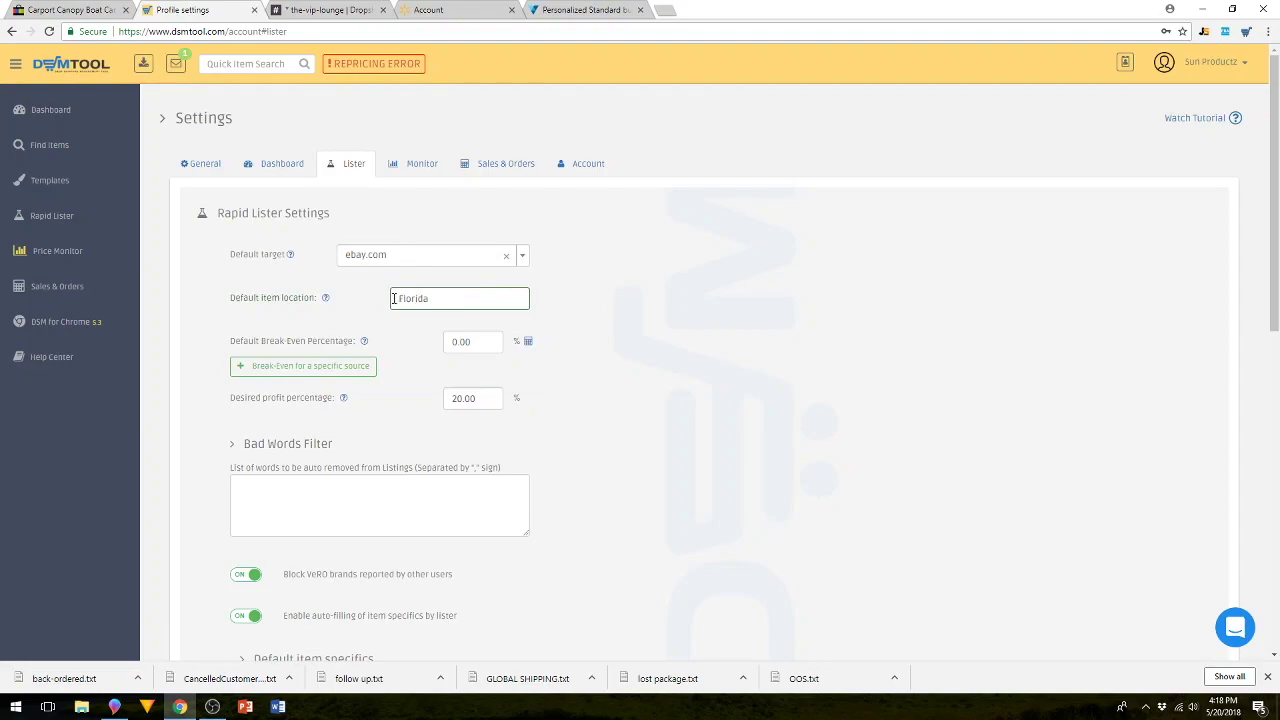
drag(396, 298, 432, 300)
click(650, 308)
Examine the default break-even percentage, the desired profit percentage and the remaining Rapid Lister settings.
scroll(648, 361, down, 1)
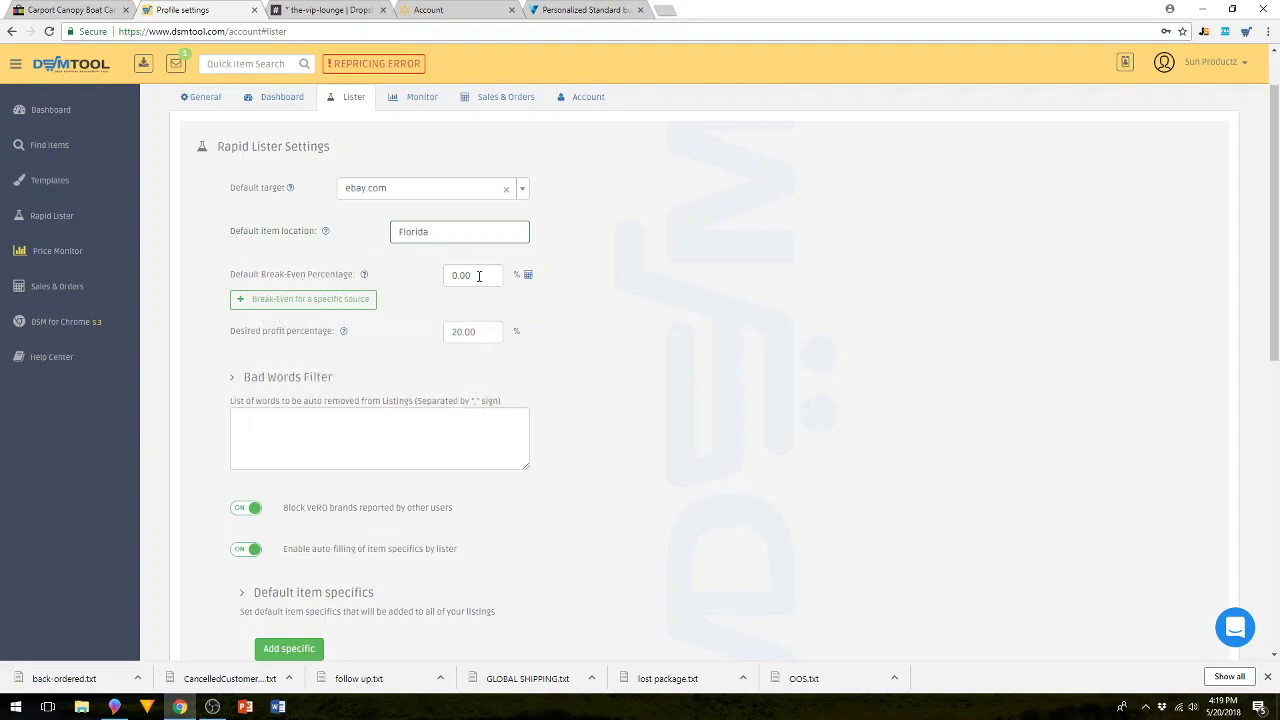
drag(478, 274, 443, 279)
click(650, 290)
drag(490, 334, 446, 341)
click(573, 319)
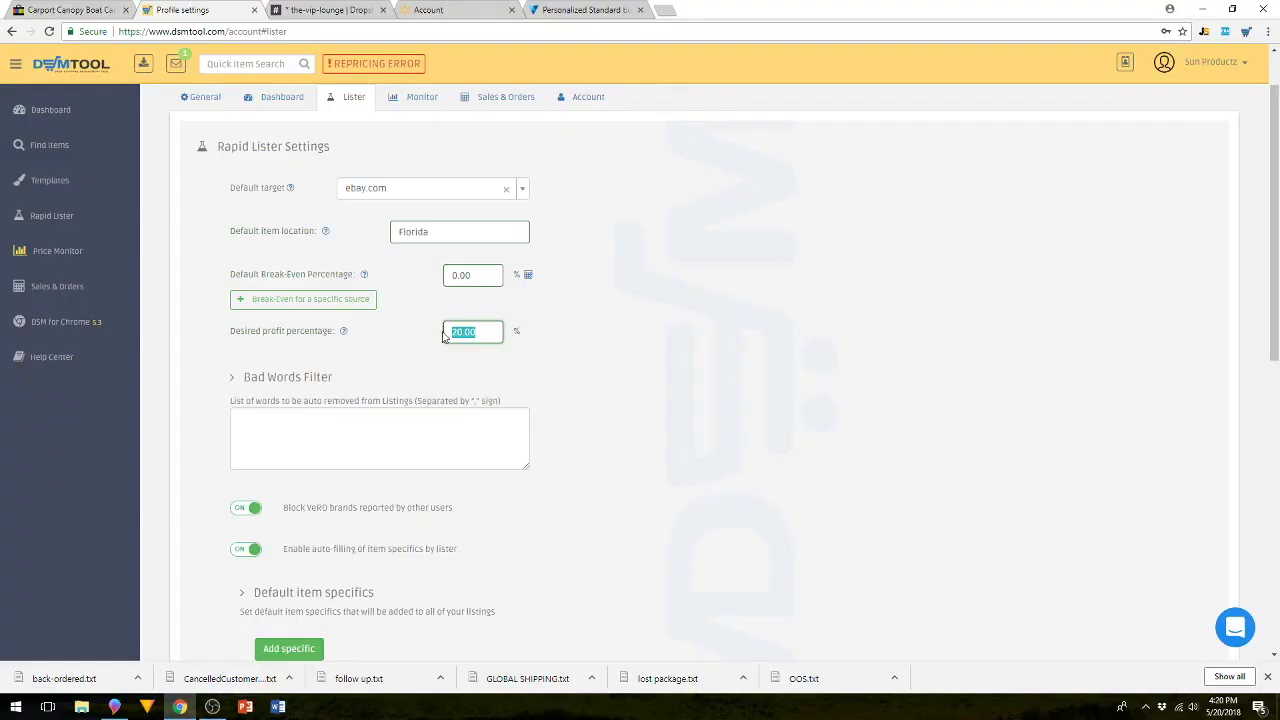
click(477, 304)
drag(485, 334, 434, 336)
click(424, 310)
drag(476, 277, 451, 279)
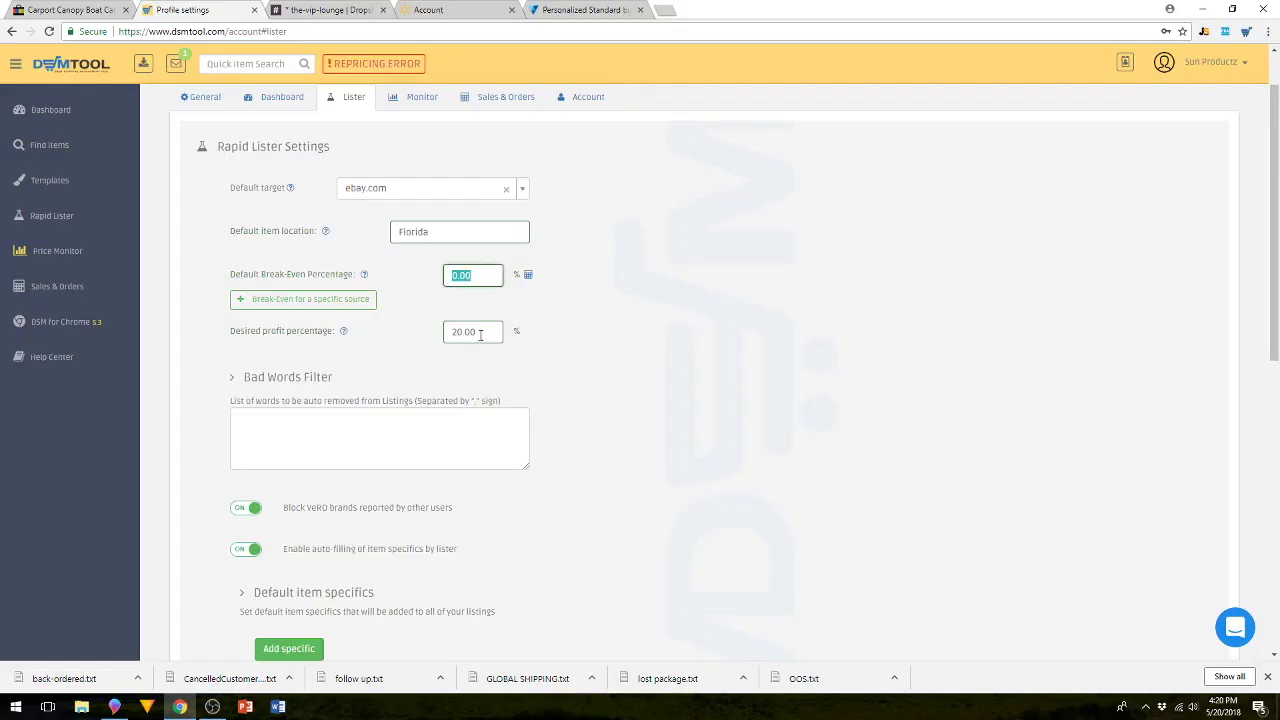
drag(483, 337, 441, 335)
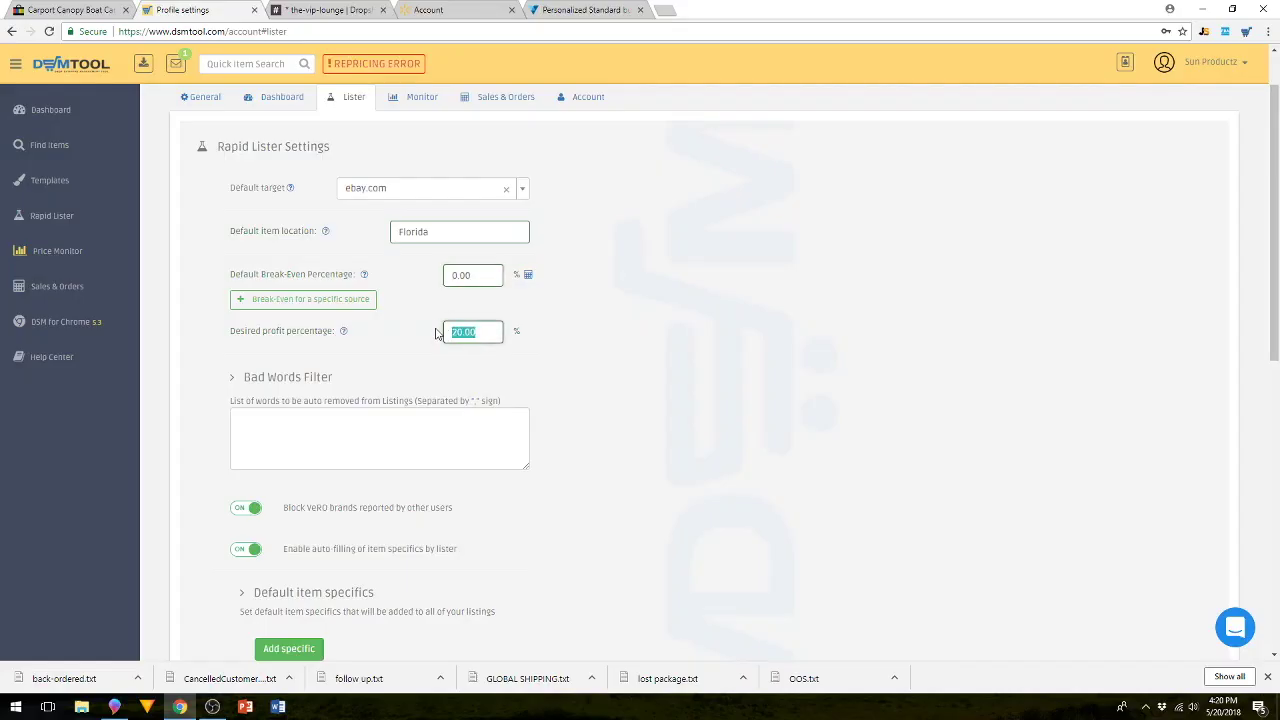
click(423, 305)
drag(472, 276, 442, 280)
click(409, 303)
drag(490, 334, 435, 337)
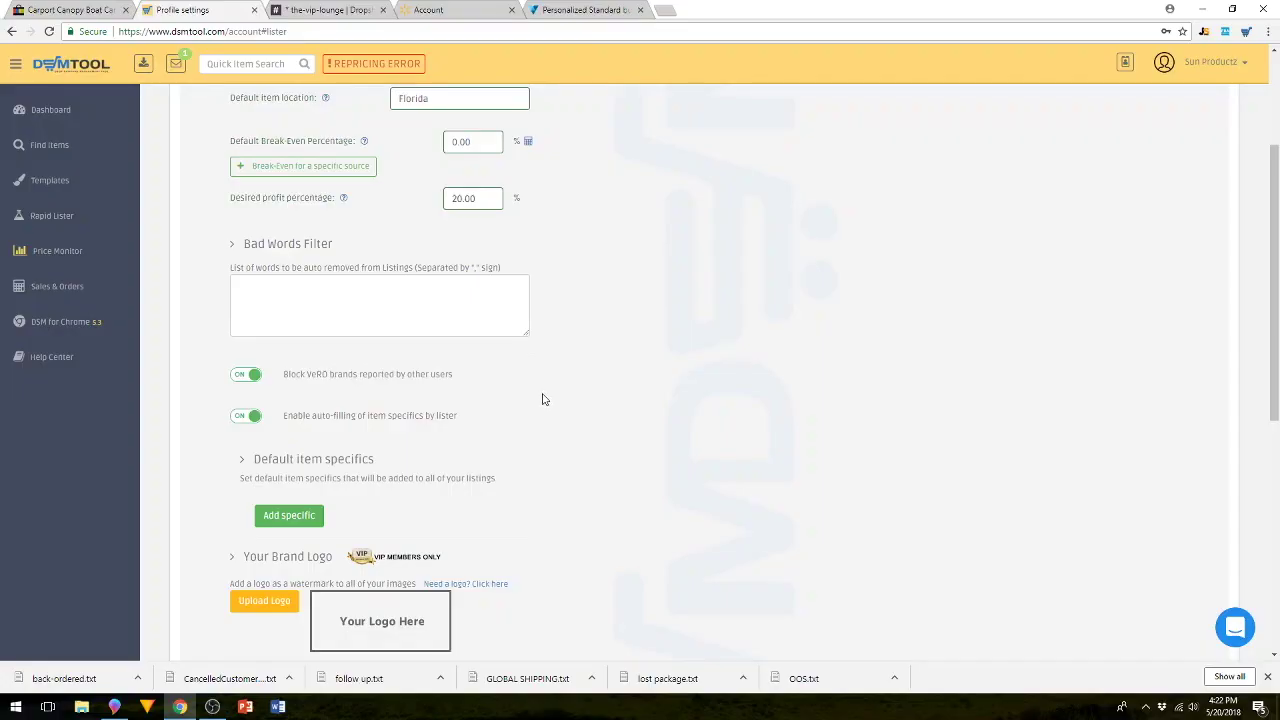
scroll(540, 398, down, 3)
scroll(542, 400, down, 1)
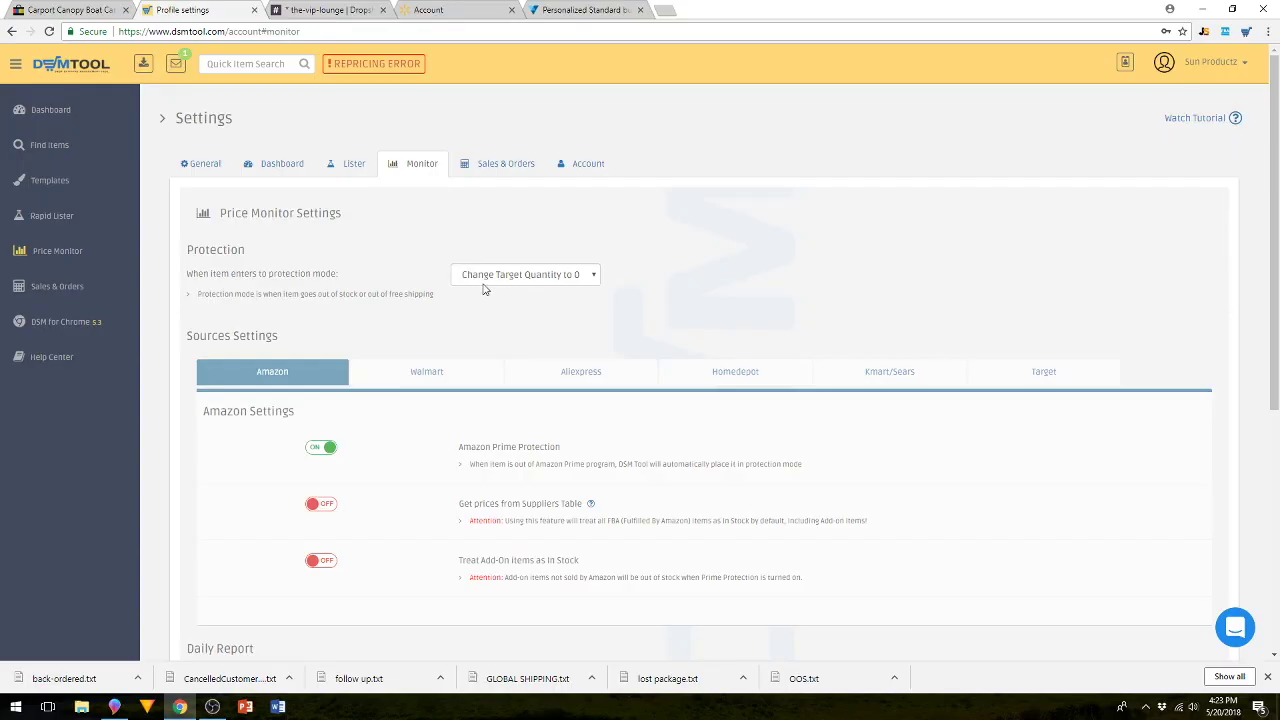
Compare the price monitor's actions for items entering protection mode, keeping Change Target Quantity to 0 selected.
click(595, 276)
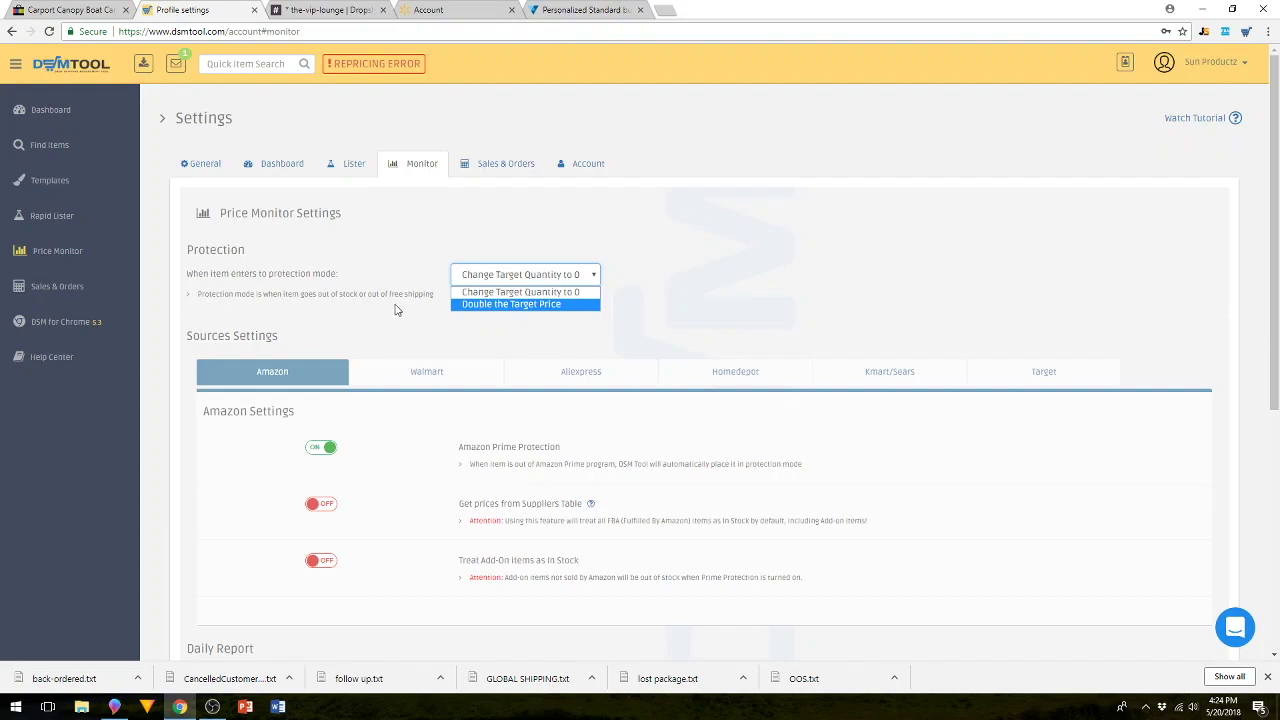
click(579, 293)
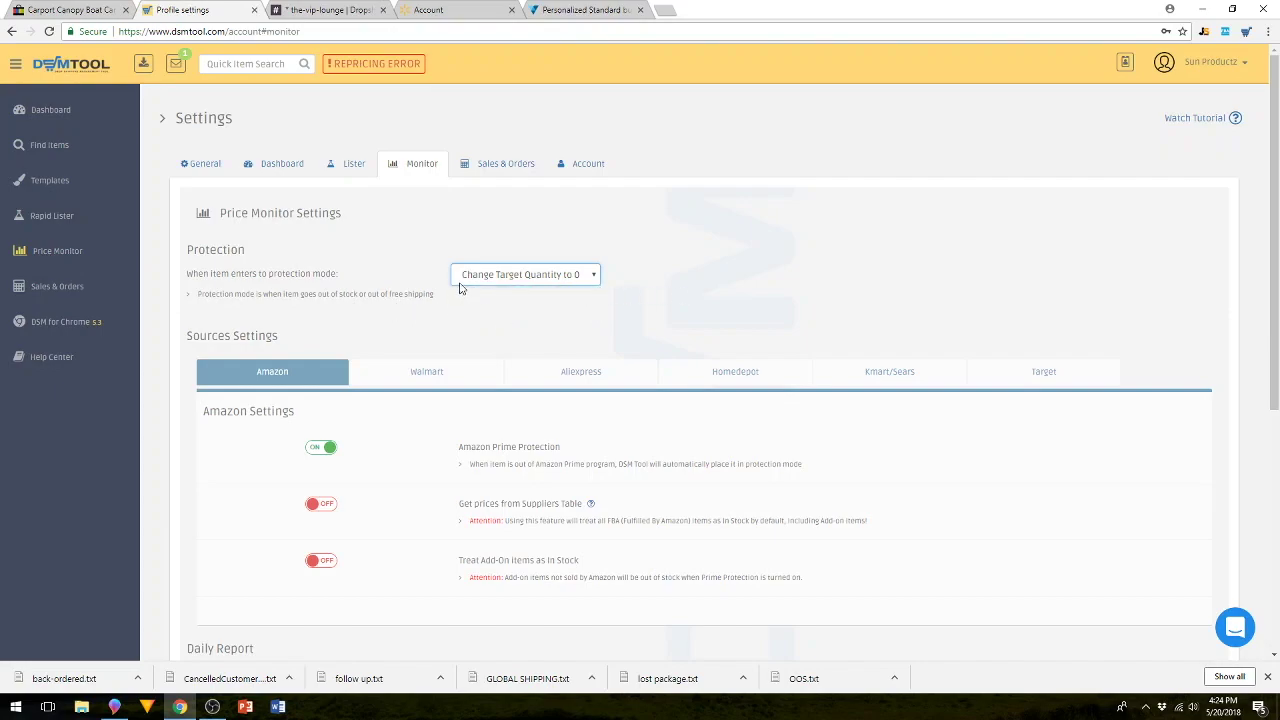
click(594, 276)
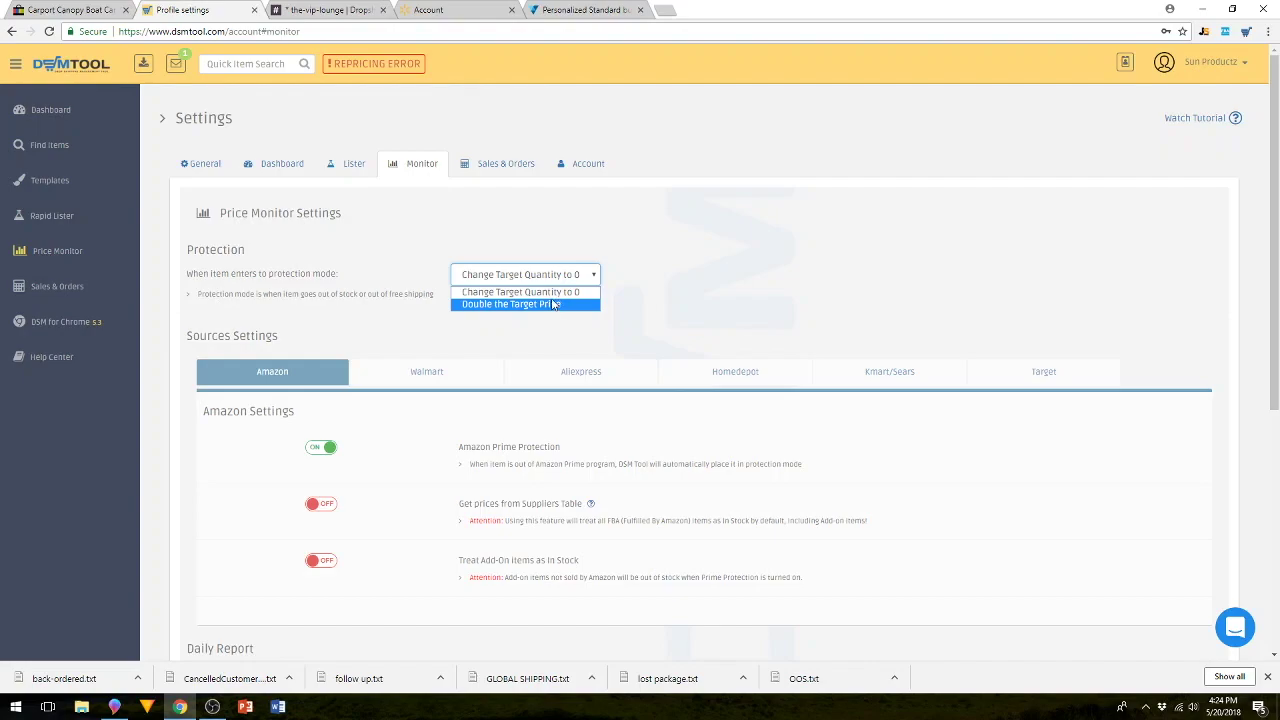
click(647, 293)
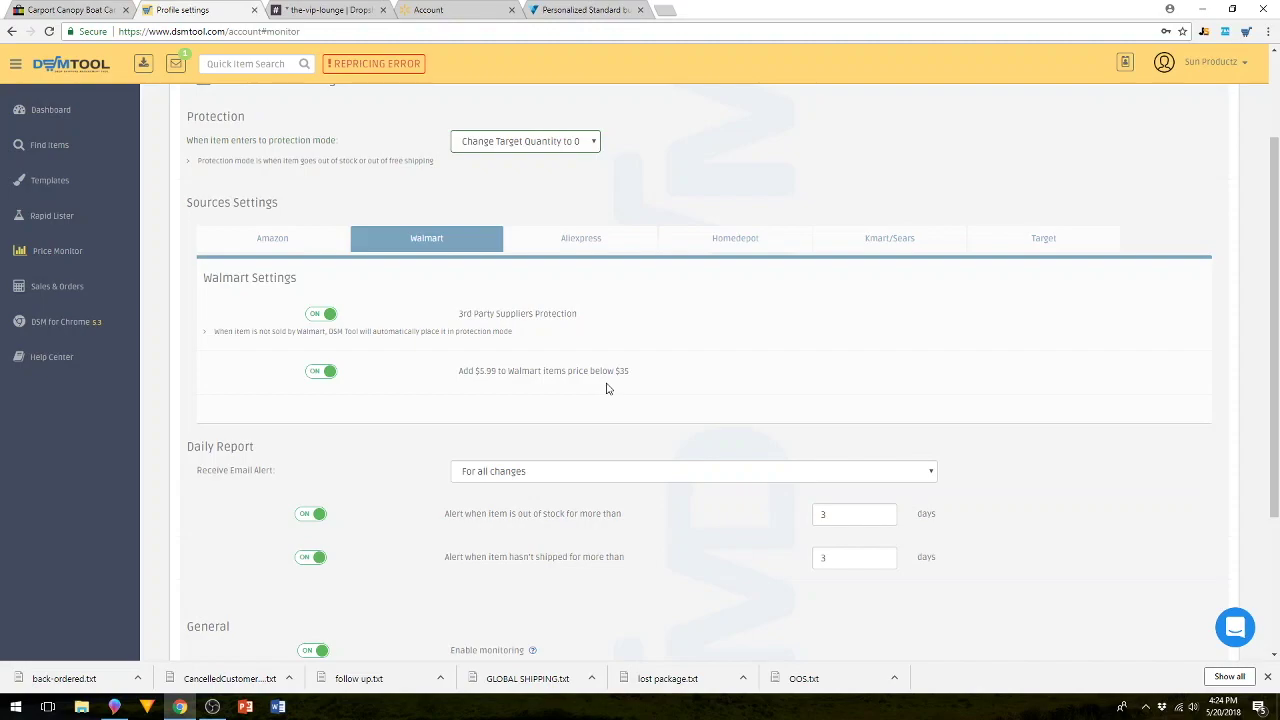
Review the Walmart low-price surcharge option and the daily report alerts, and read the help note for enabling monitoring.
double_click(478, 370)
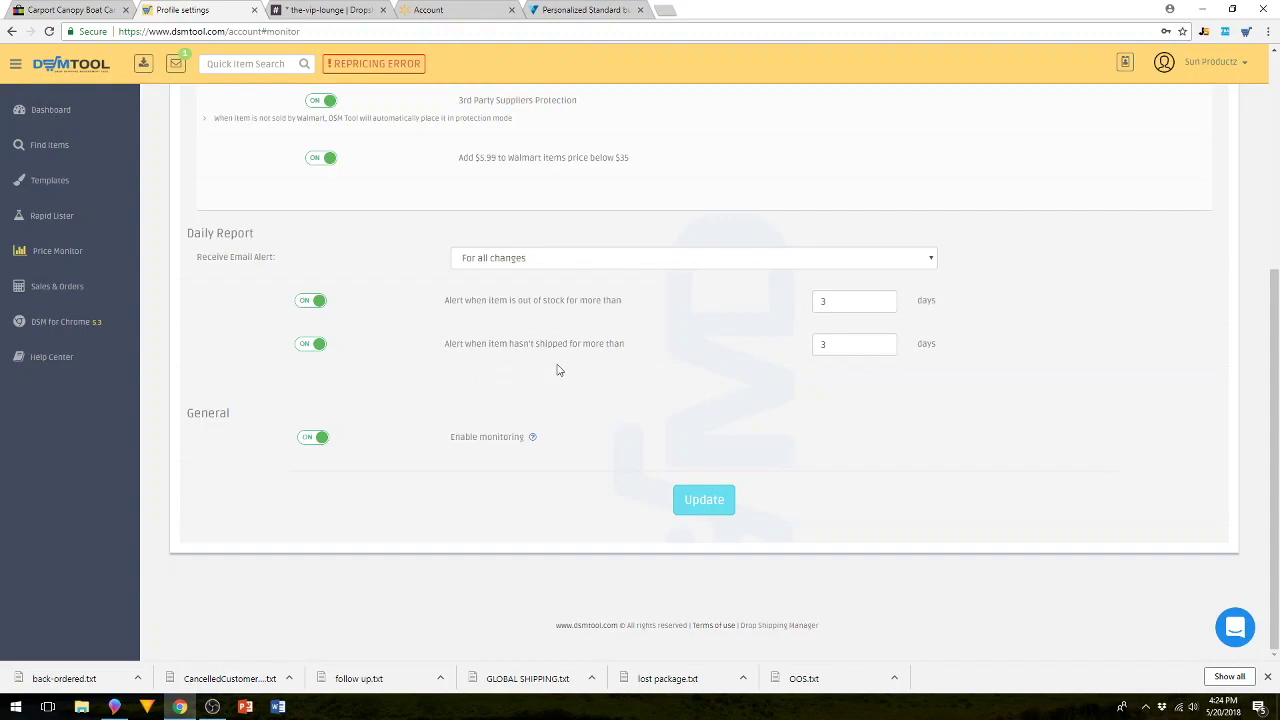
click(838, 347)
double_click(856, 352)
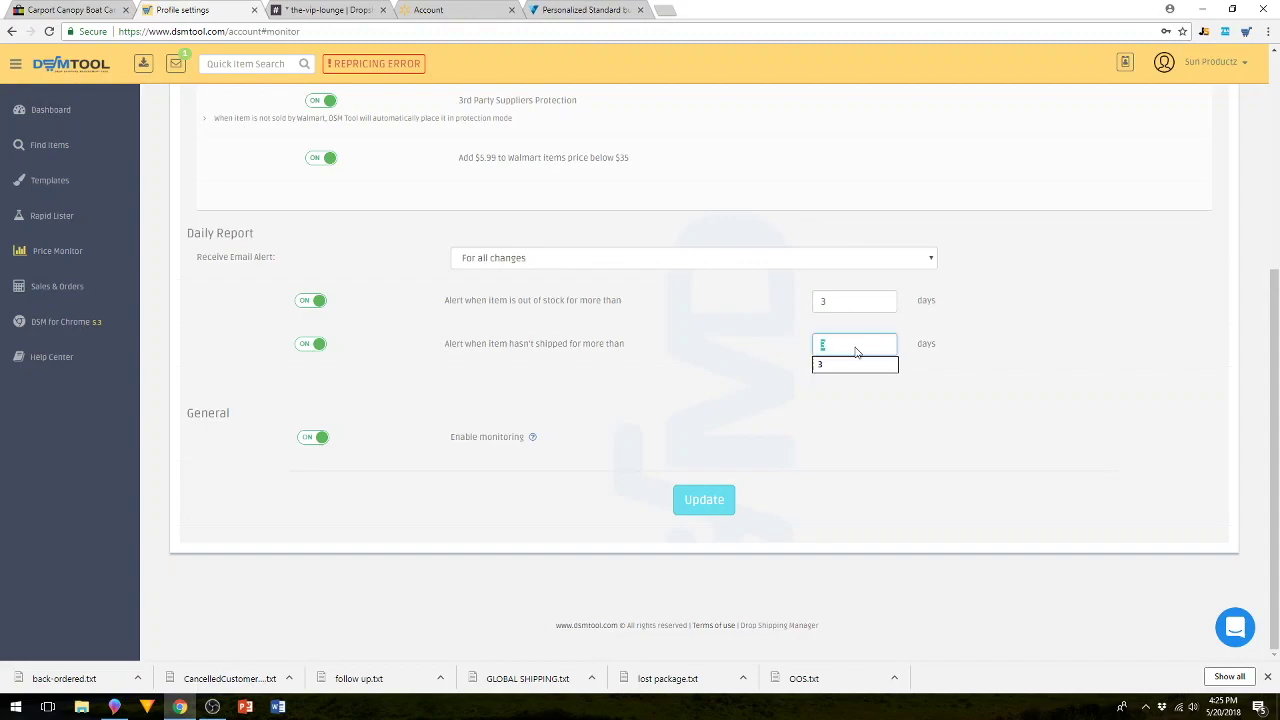
key(Escape)
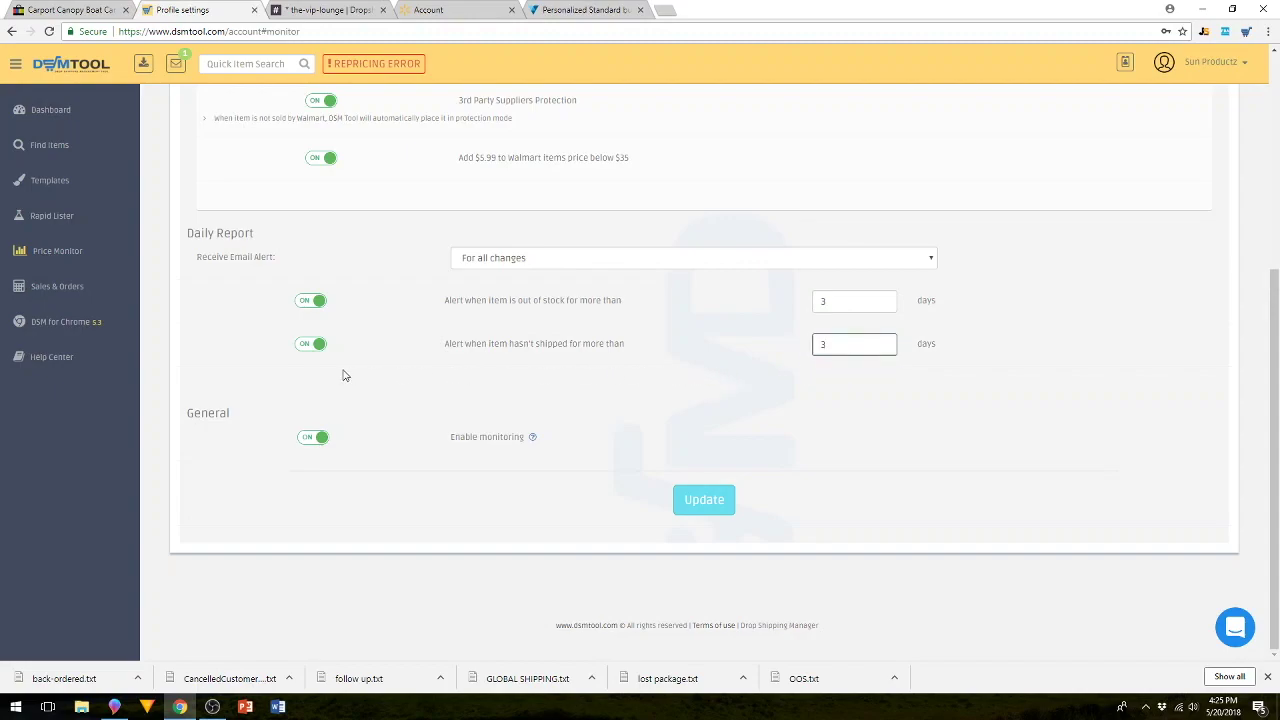
mouse_move(532, 442)
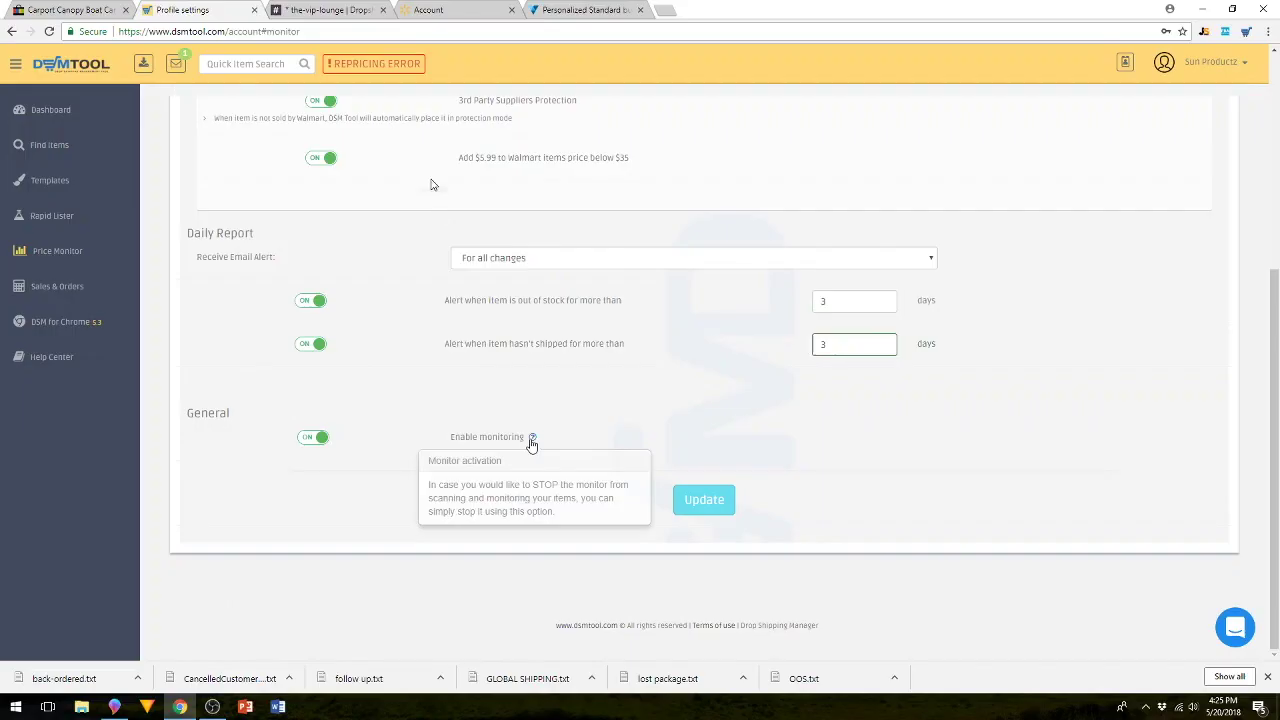
Open the Sales & Orders settings and examine the automatic message sent after an item is marked as ordered.
click(508, 166)
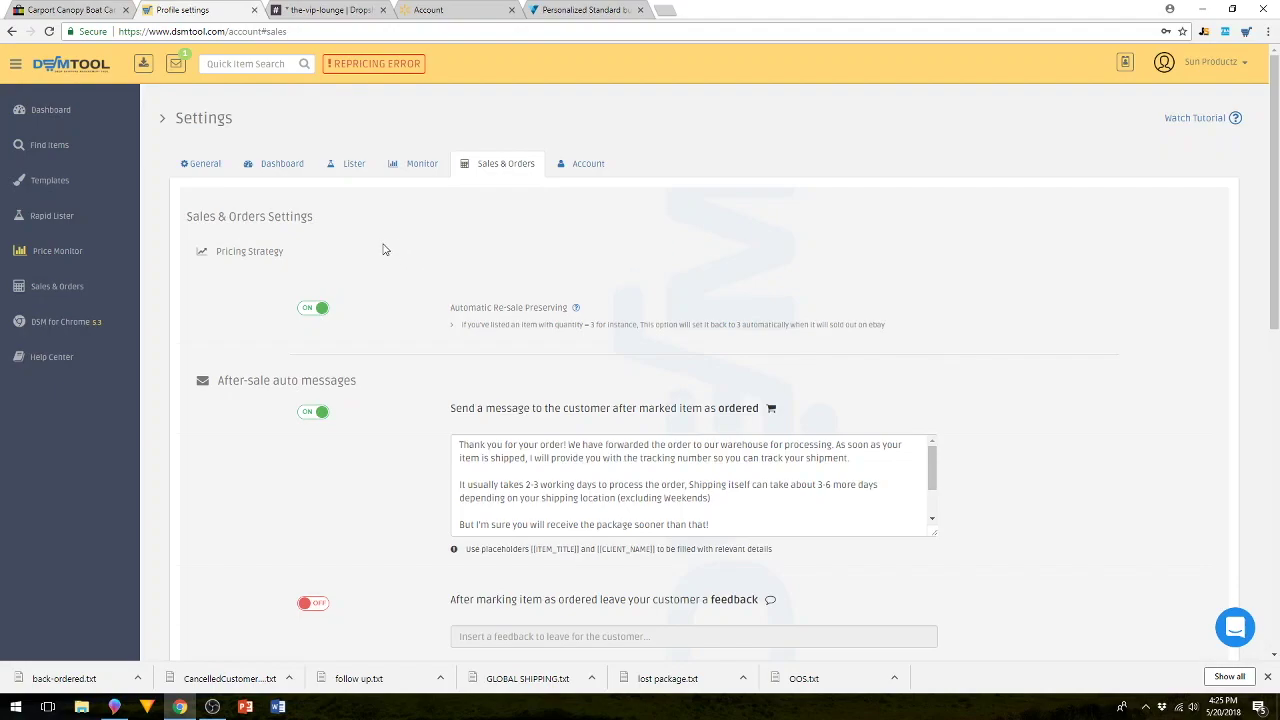
scroll(361, 254, down, 2)
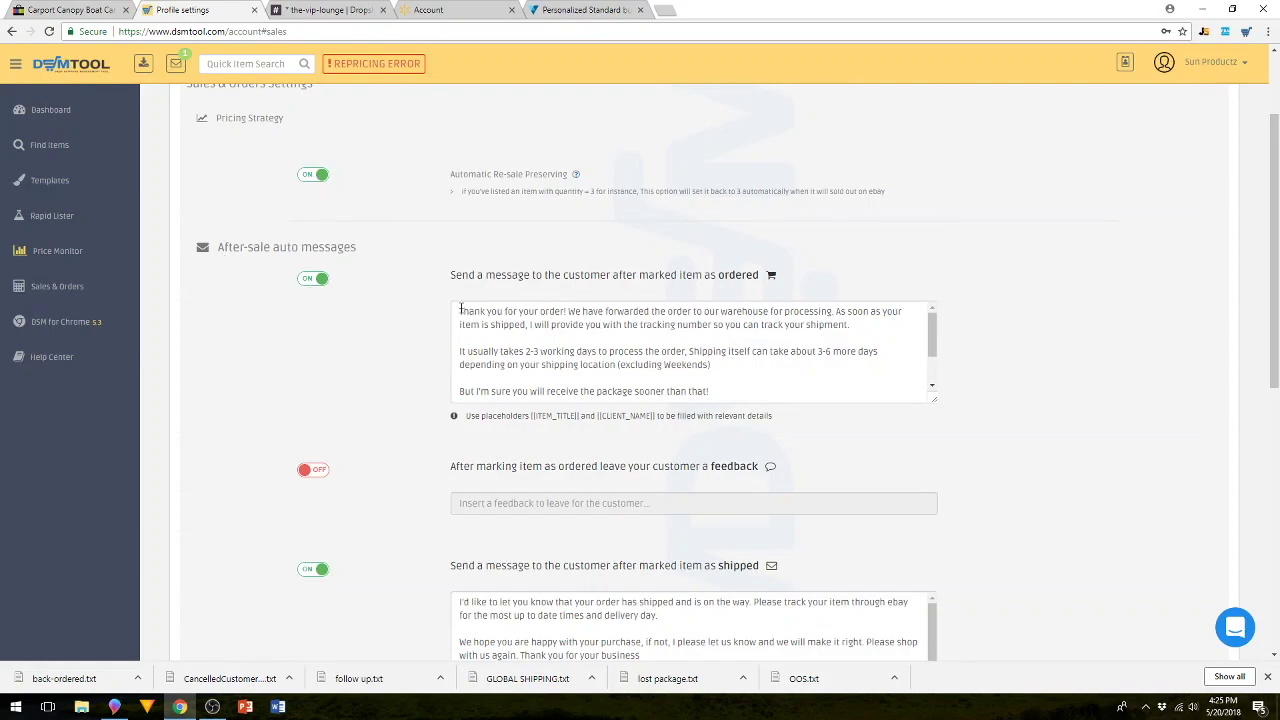
drag(459, 311, 849, 389)
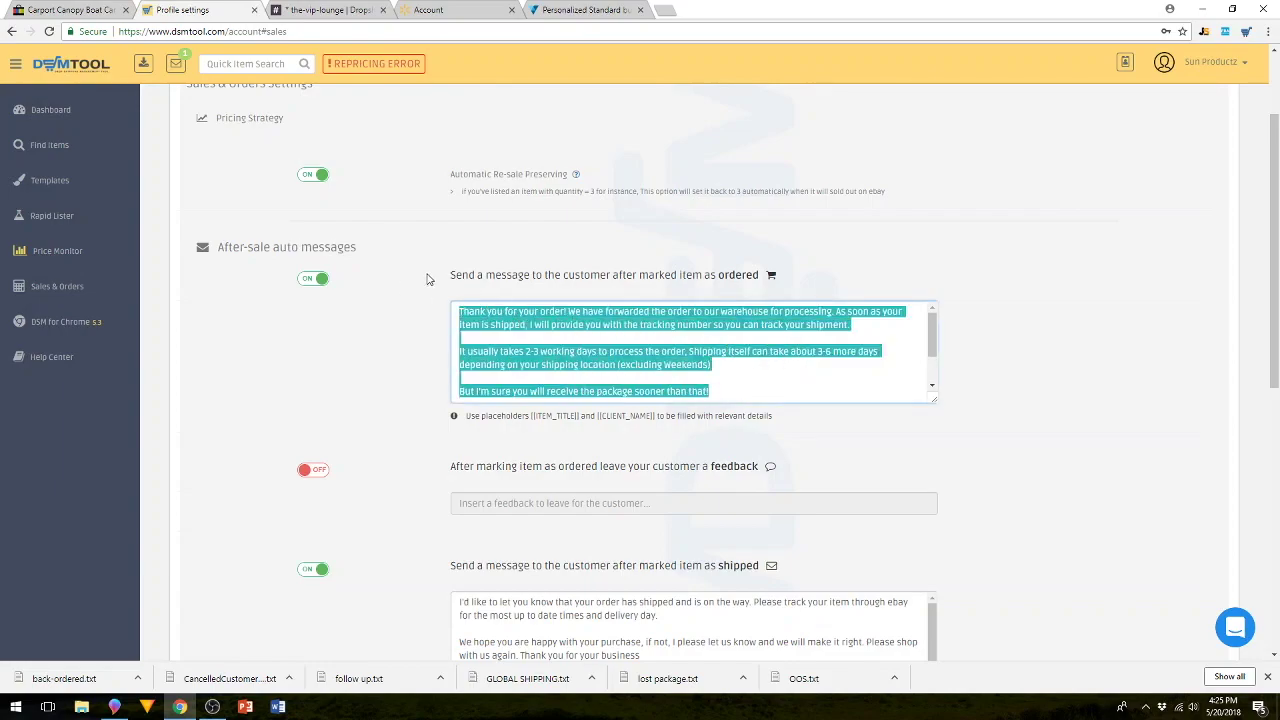
click(1004, 271)
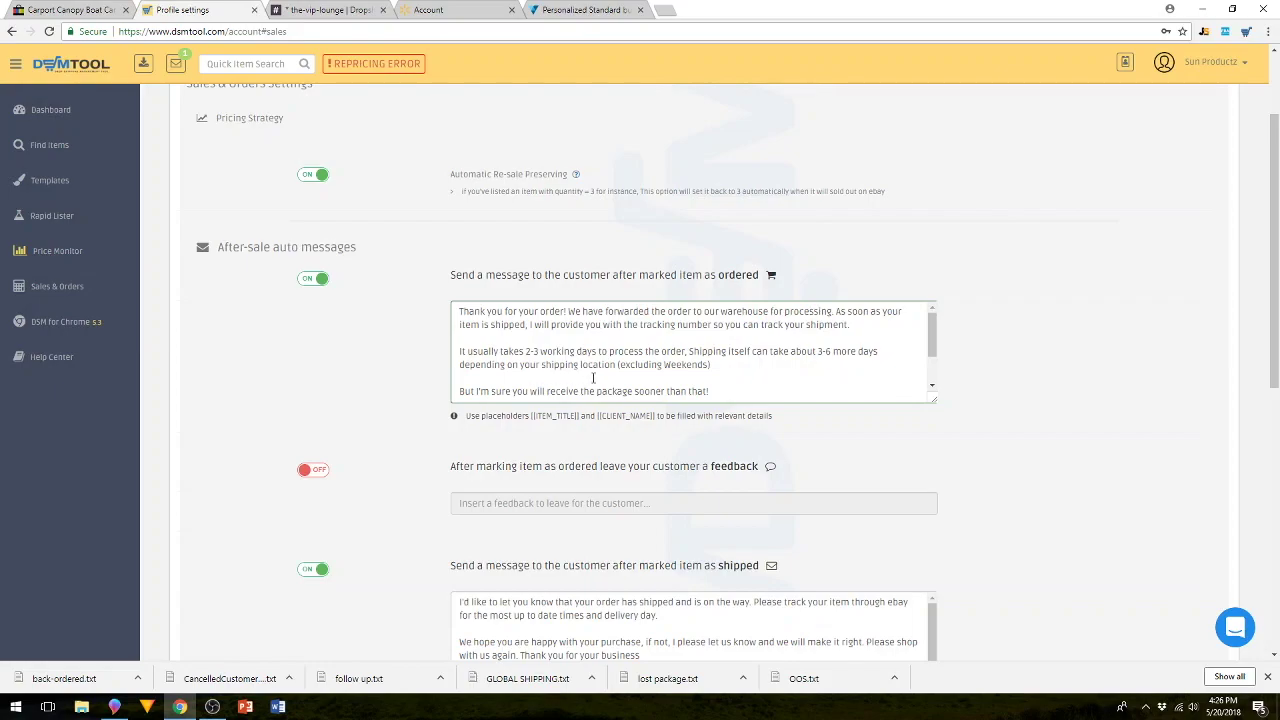
Read through the rest of the ordered-item message, including its closing lines and team sign-off.
scroll(611, 372, down, 2)
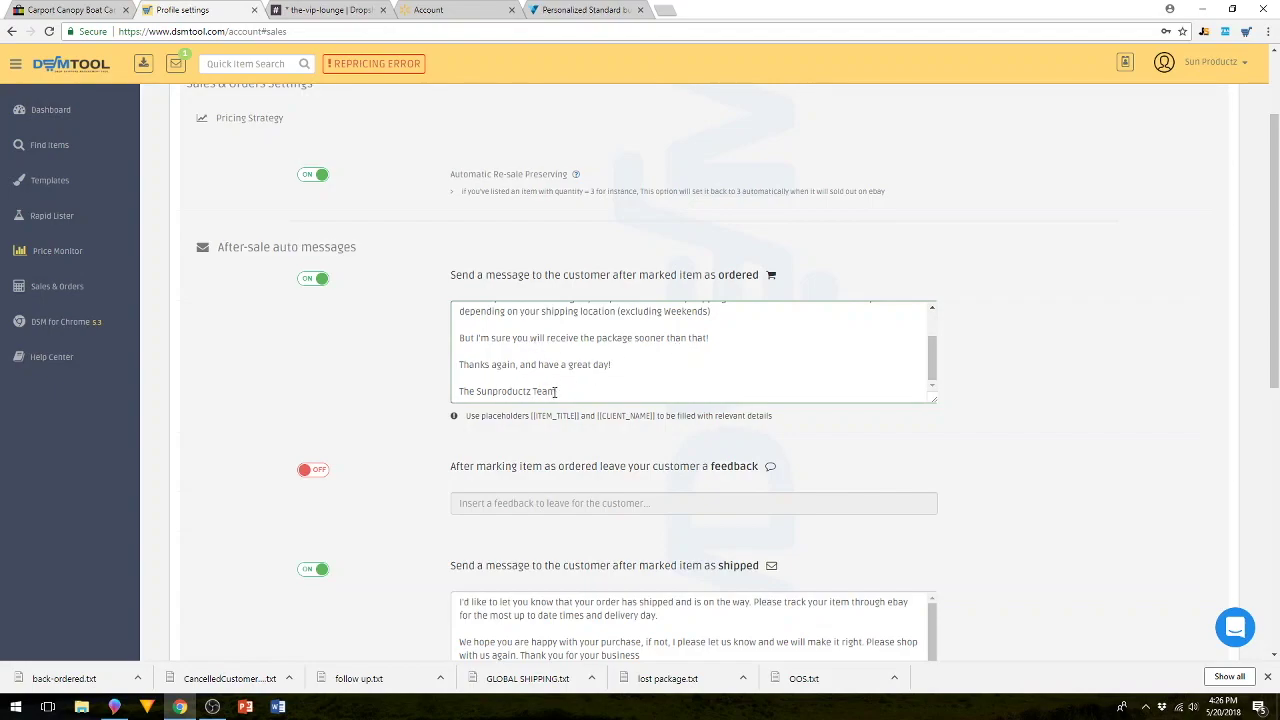
drag(556, 392, 429, 398)
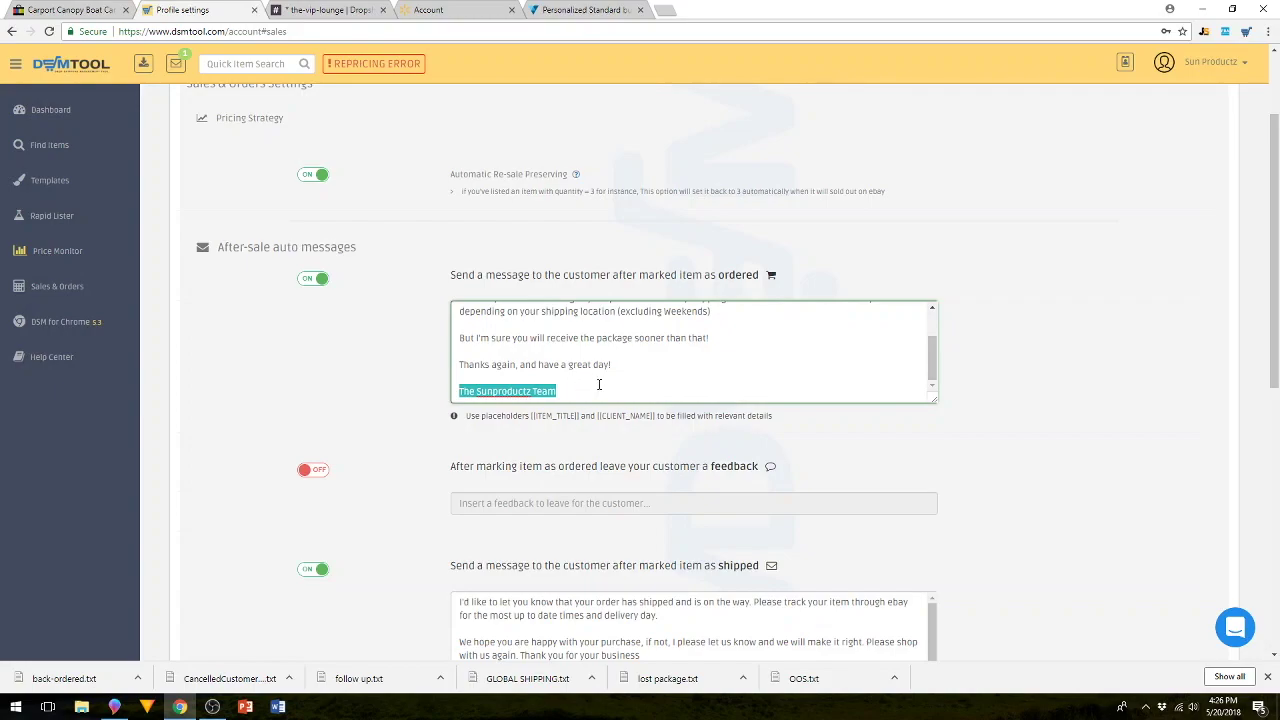
click(745, 380)
scroll(746, 369, up, 3)
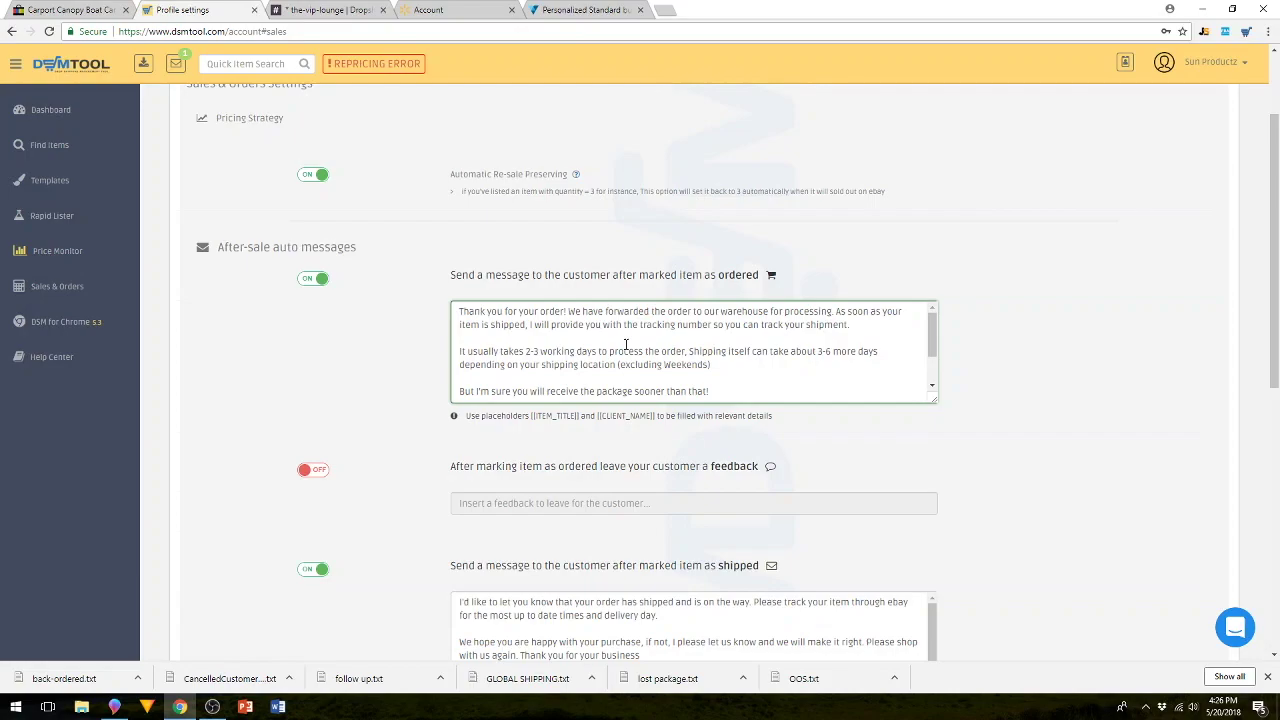
scroll(626, 345, up, 1)
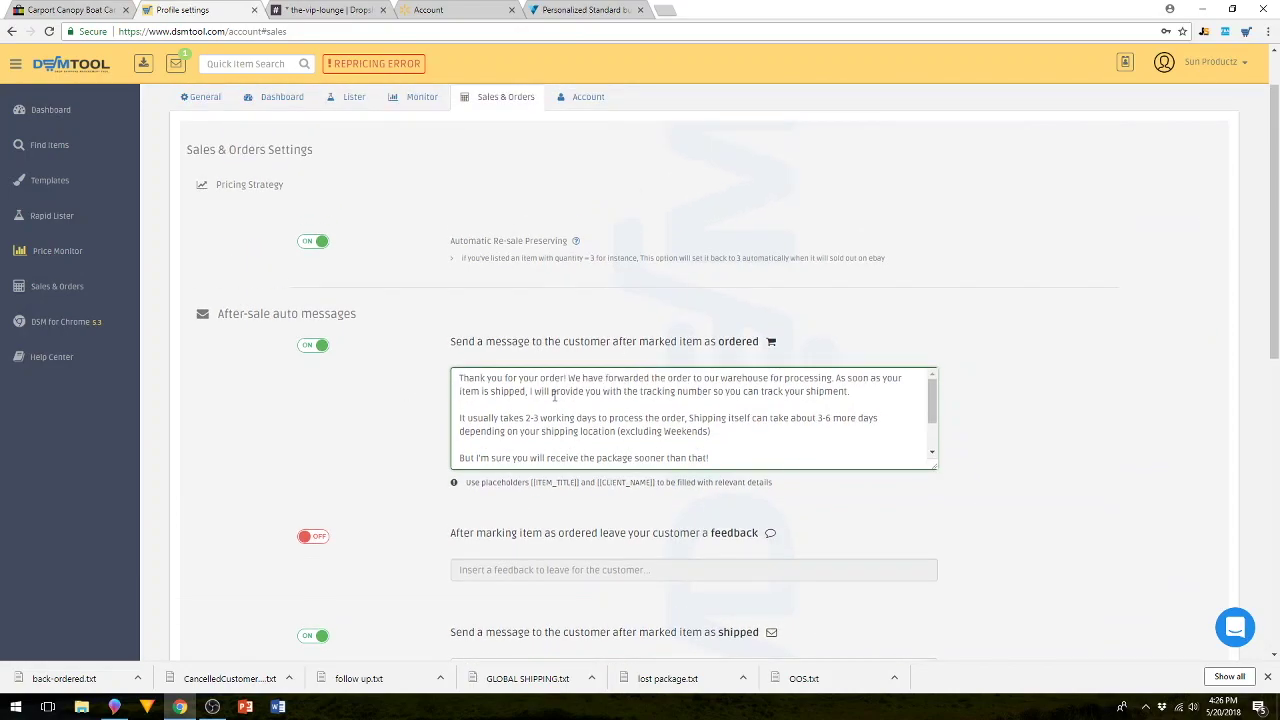
key(ctrl+End)
scroll(418, 392, up, 1)
scroll(418, 392, down, 2)
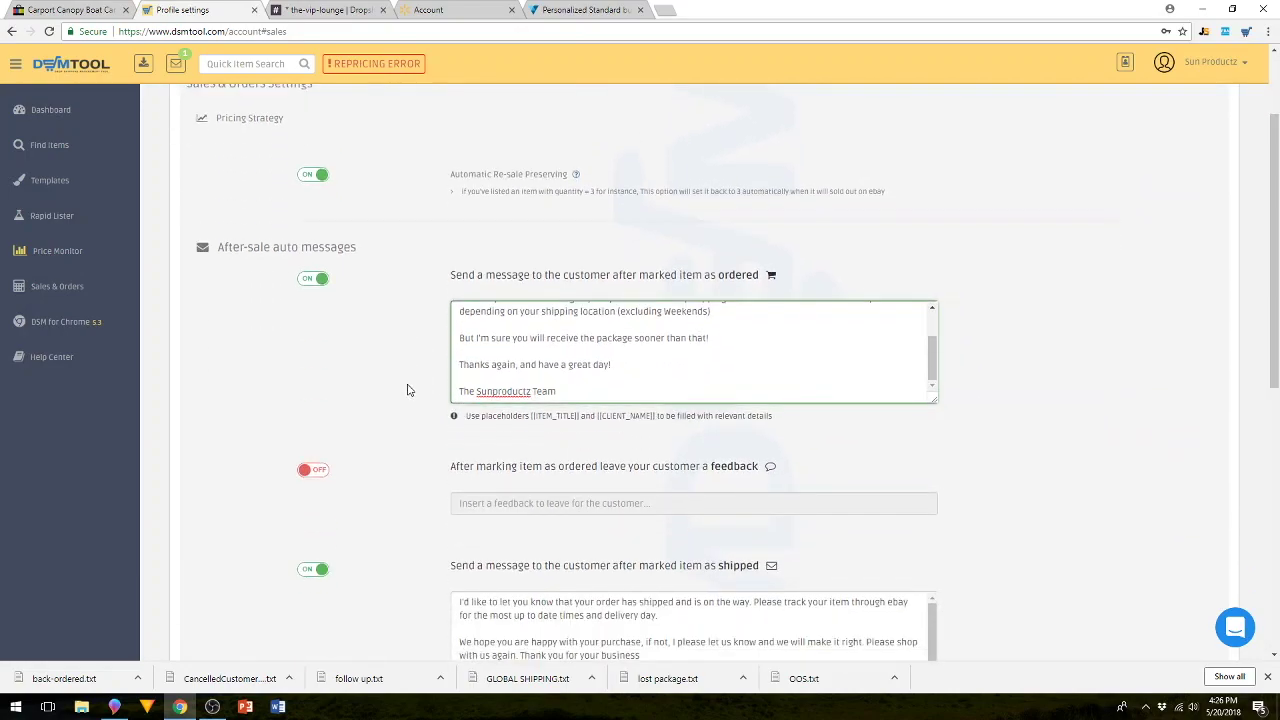
scroll(513, 368, up, 3)
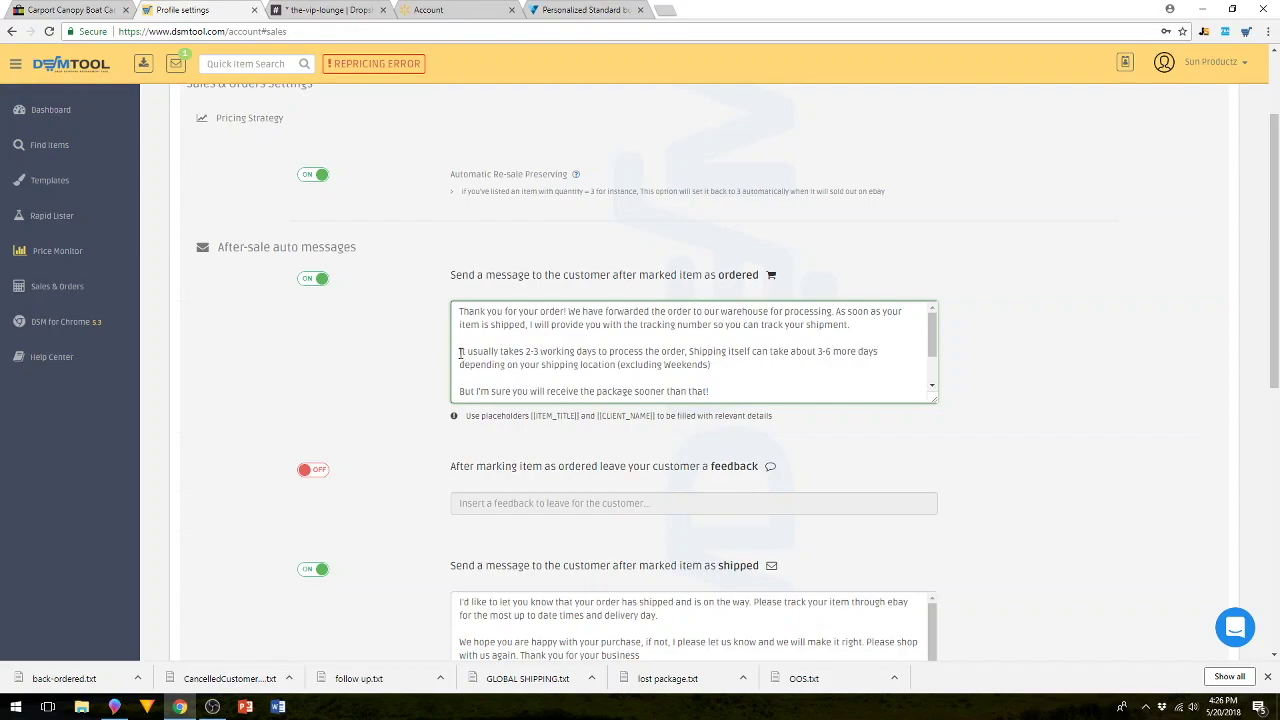
Review the processing and shipping time paragraph in the ordered-item message, and the option to leave customer feedback after marking an item as ordered.
drag(458, 350, 720, 368)
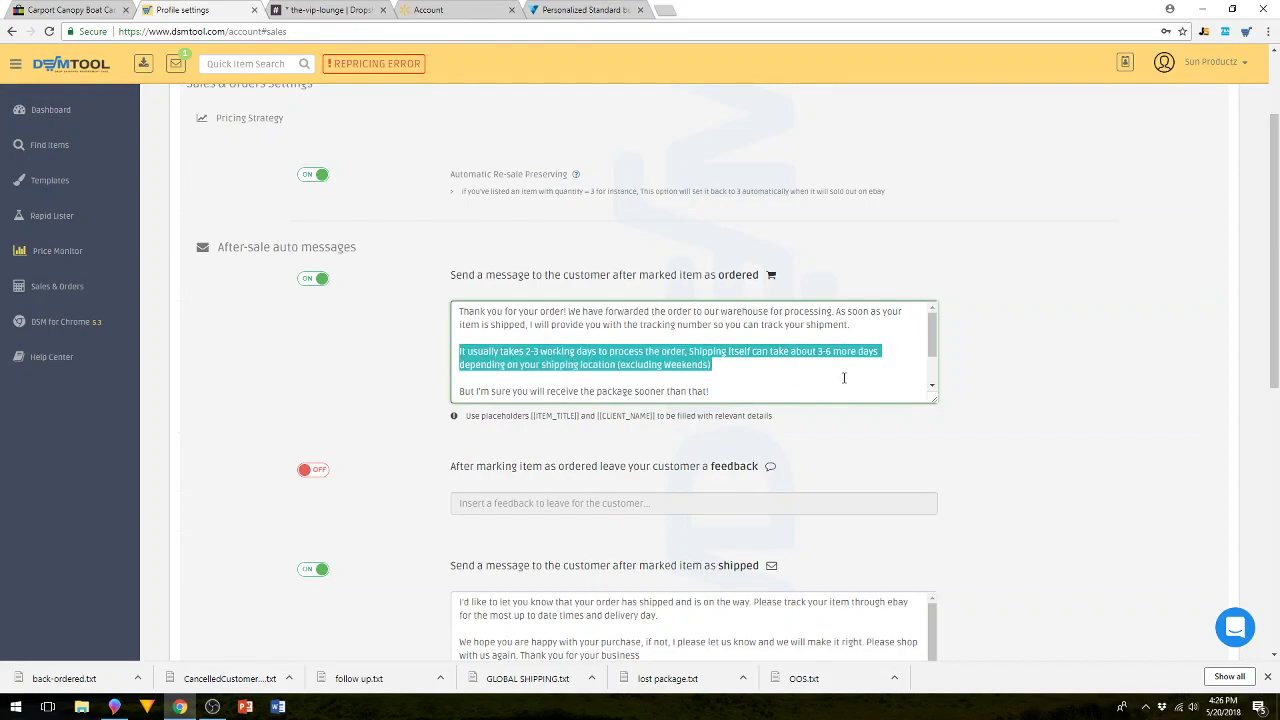
click(770, 370)
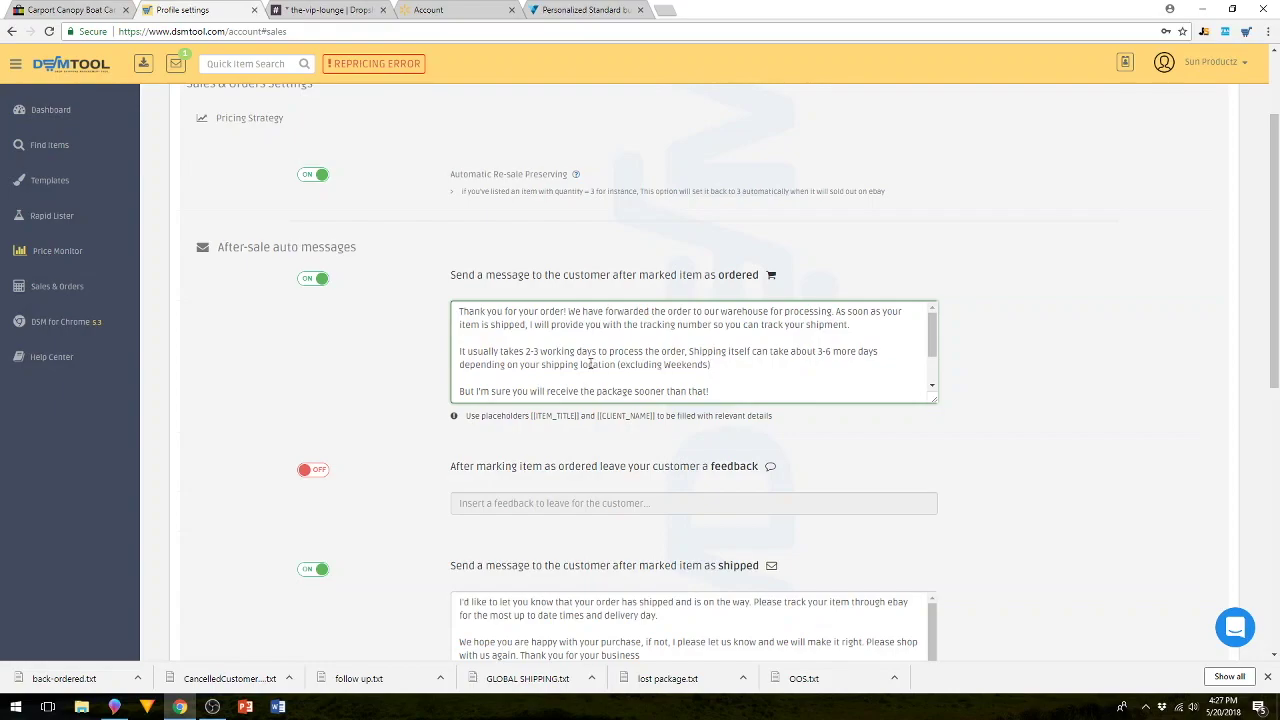
scroll(421, 362, down, 2)
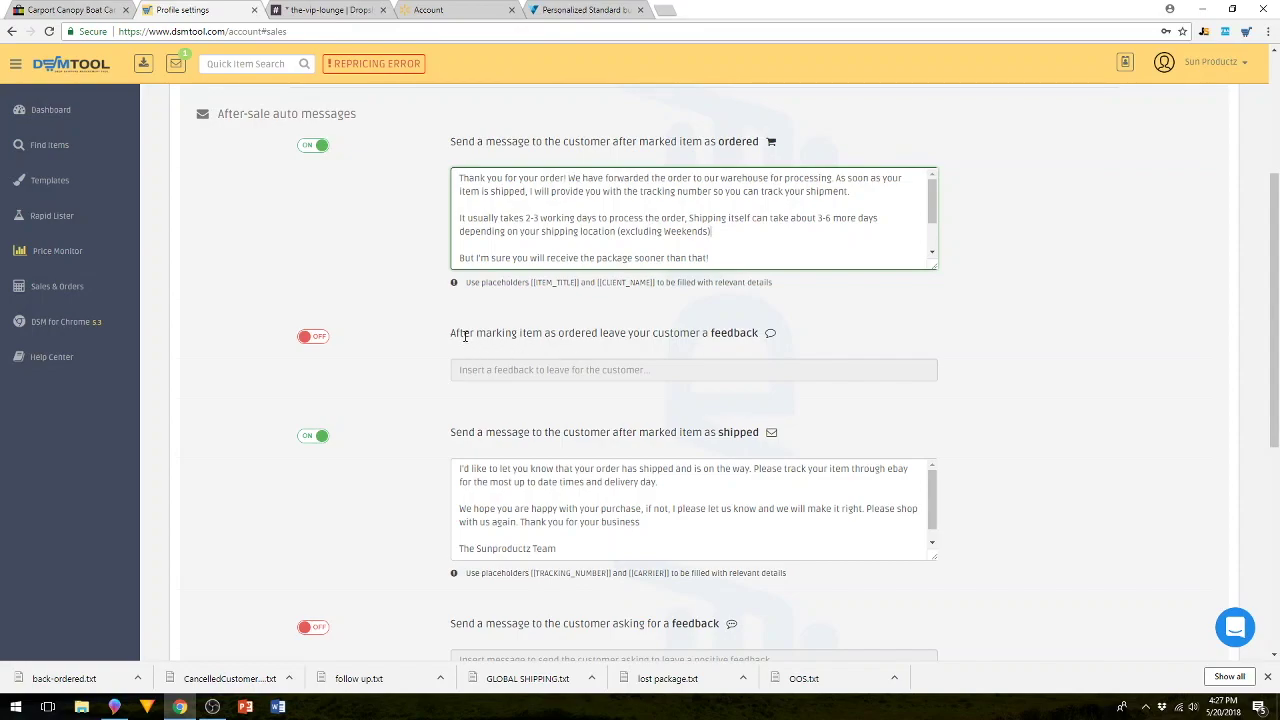
mouse_move(451, 334)
mouse_down()
mouse_move(776, 340)
mouse_move(450, 346)
mouse_up()
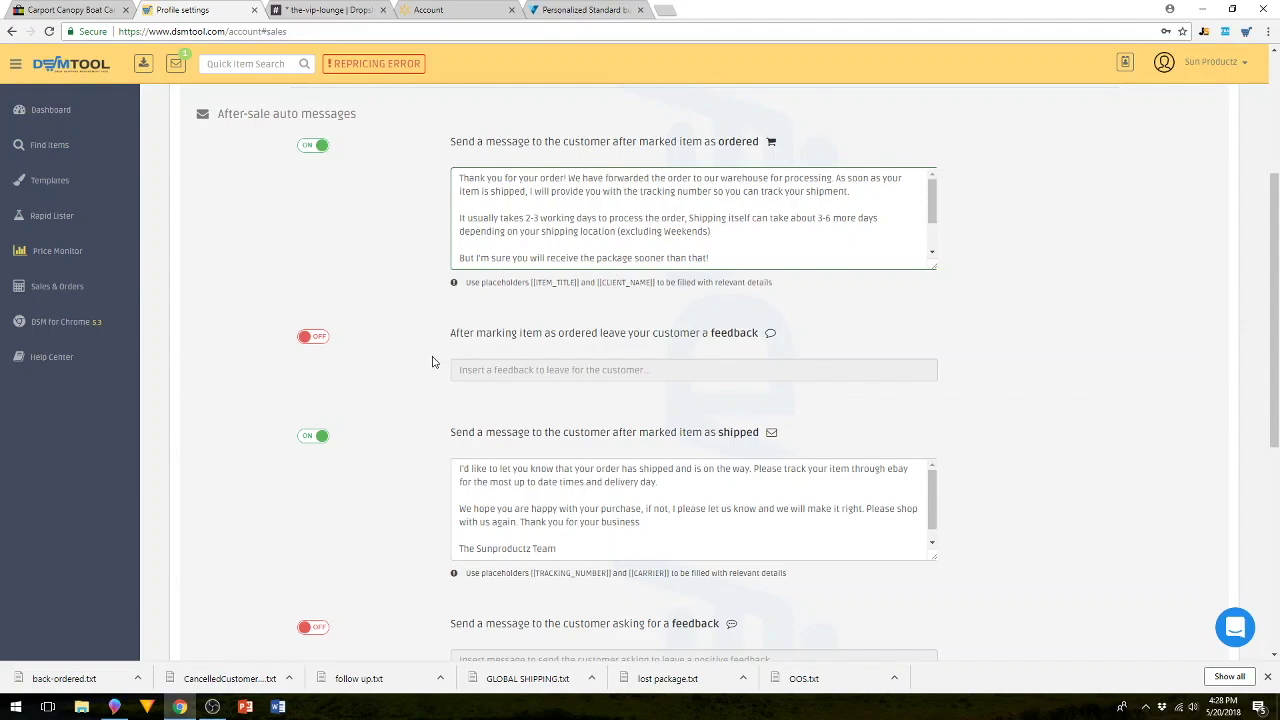
Review the shipped-item message and the feedback request options, and save the Sales & Orders settings.
scroll(440, 362, down, 2)
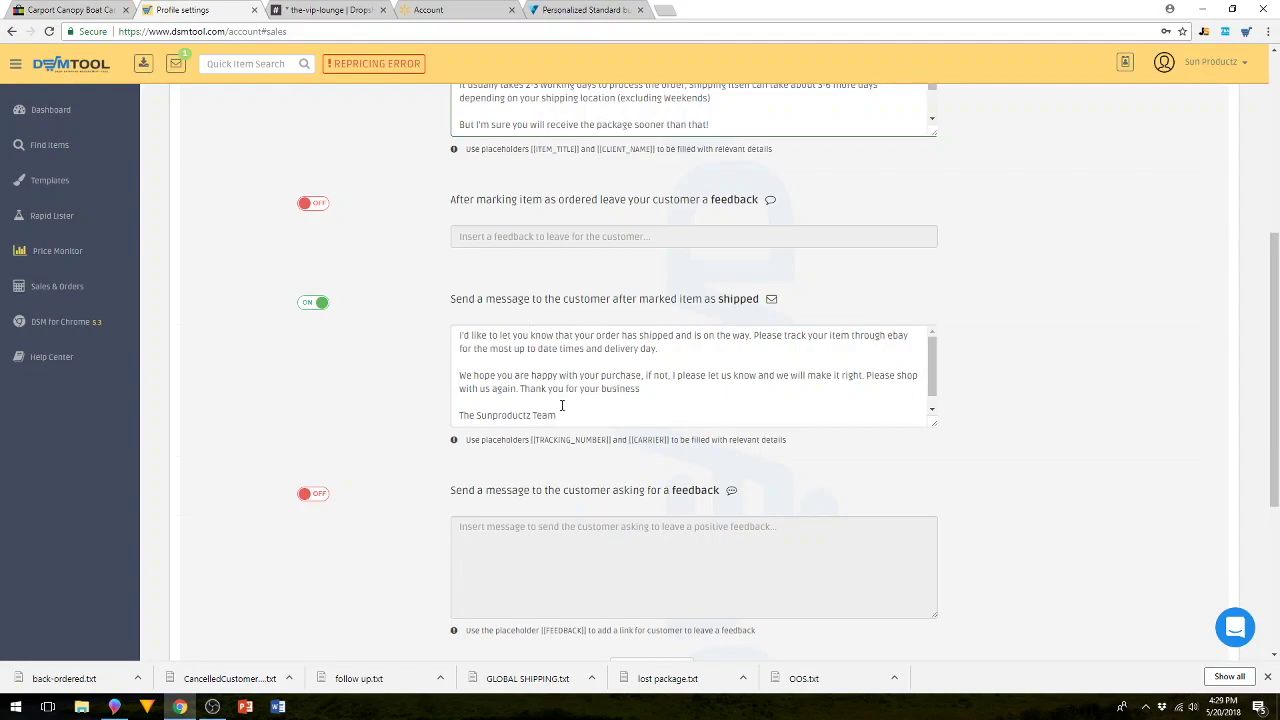
scroll(562, 405, down, 1)
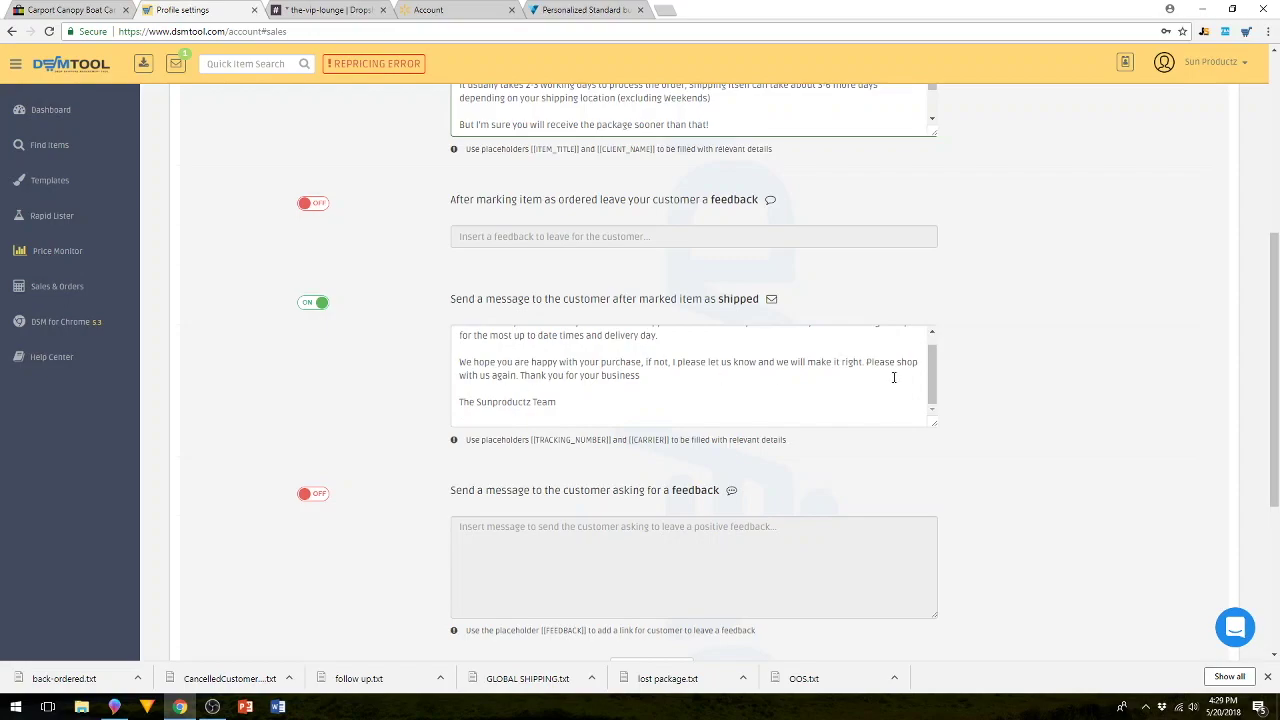
scroll(1000, 380, down, 3)
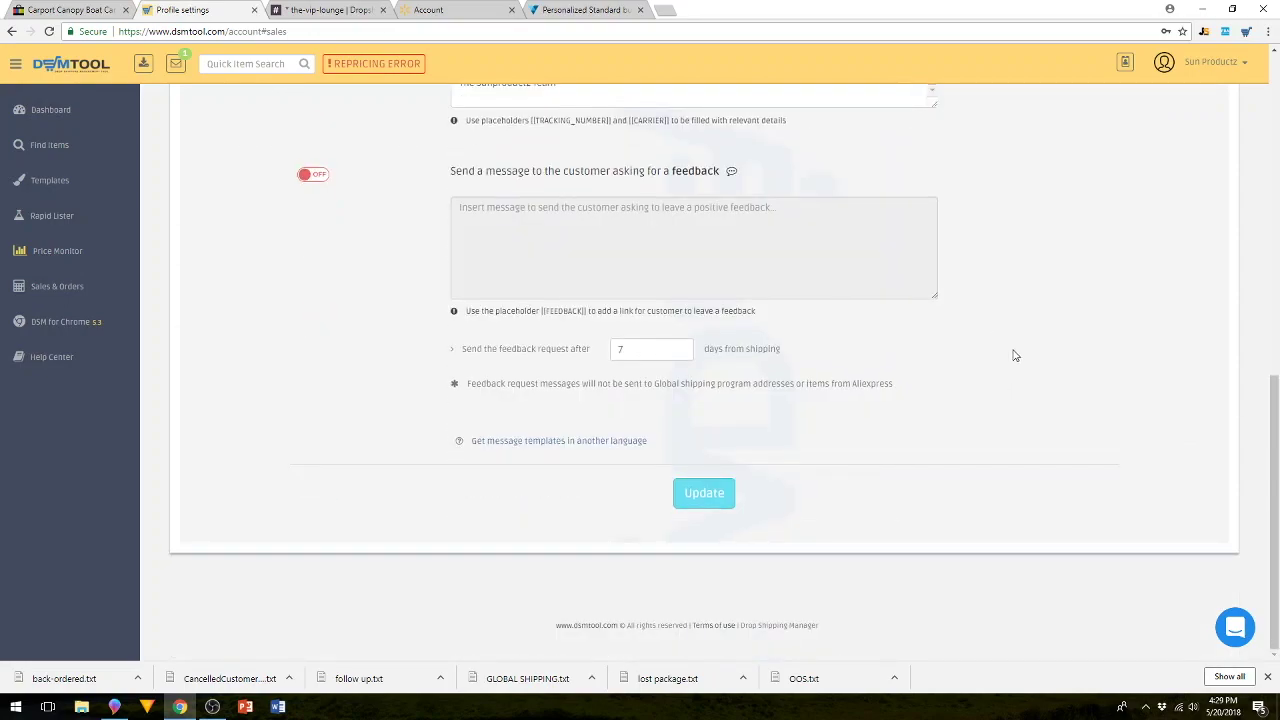
click(727, 502)
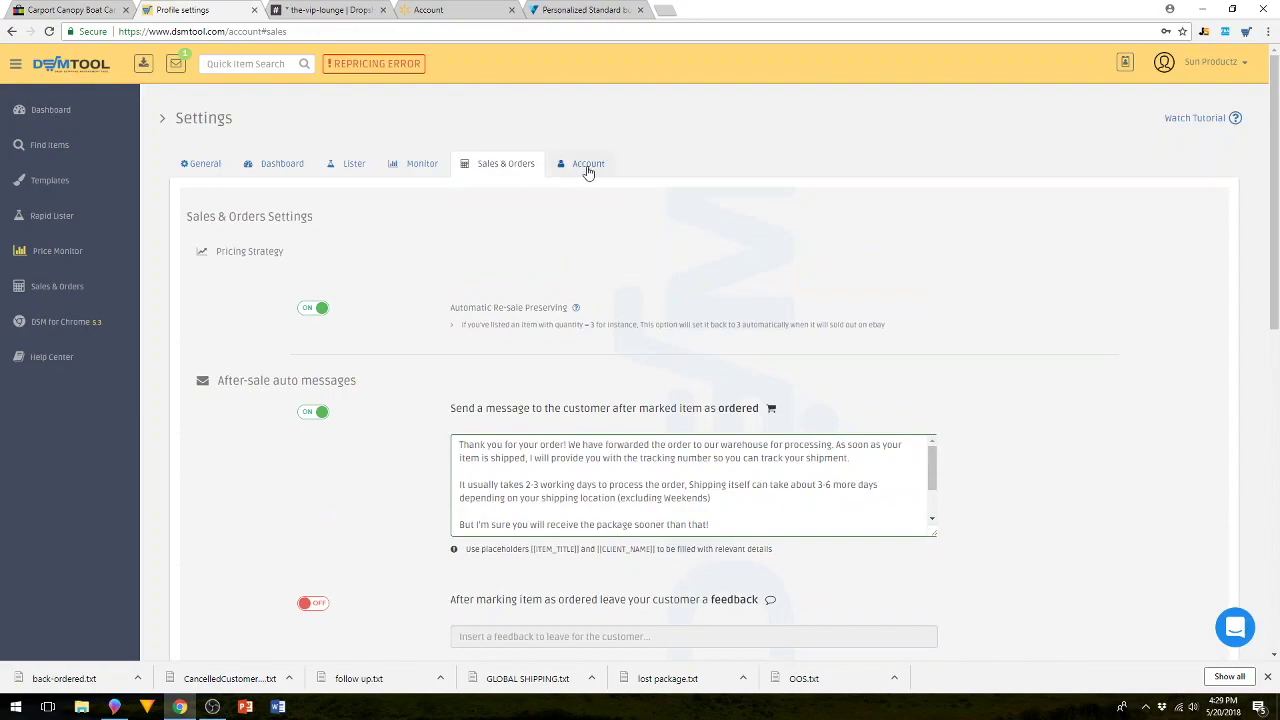
Open the Account settings, review the virtual assistant access section, and bring up the form for adding a VA user.
click(586, 163)
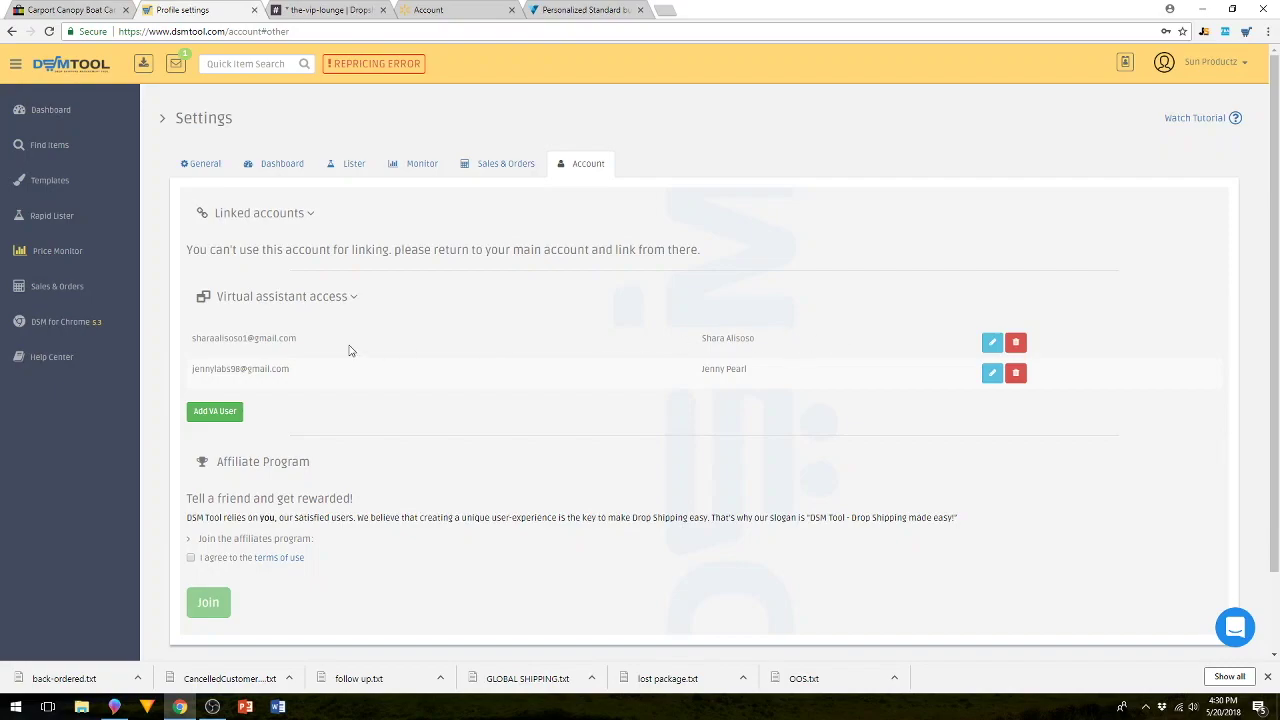
click(216, 414)
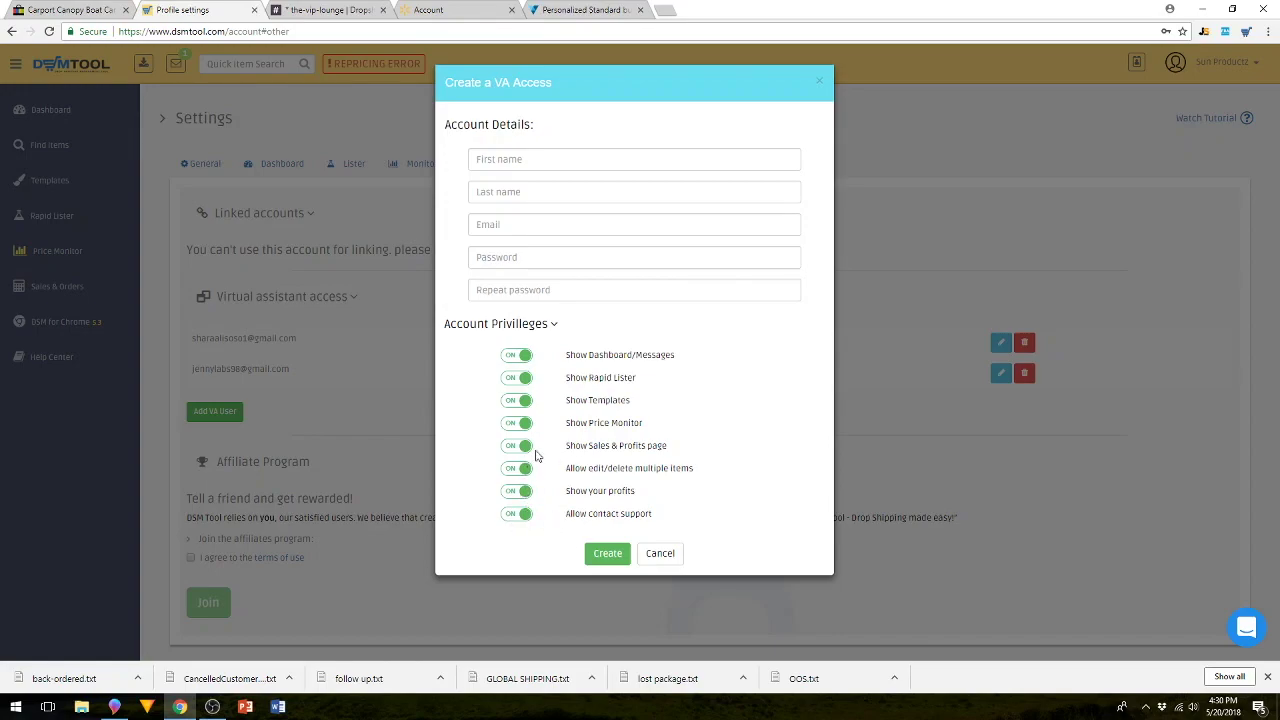
Try disabling the VA's templates, price monitor, Sales & Profits page, profits and contact support privileges, and discard the new VA access.
click(520, 400)
click(520, 426)
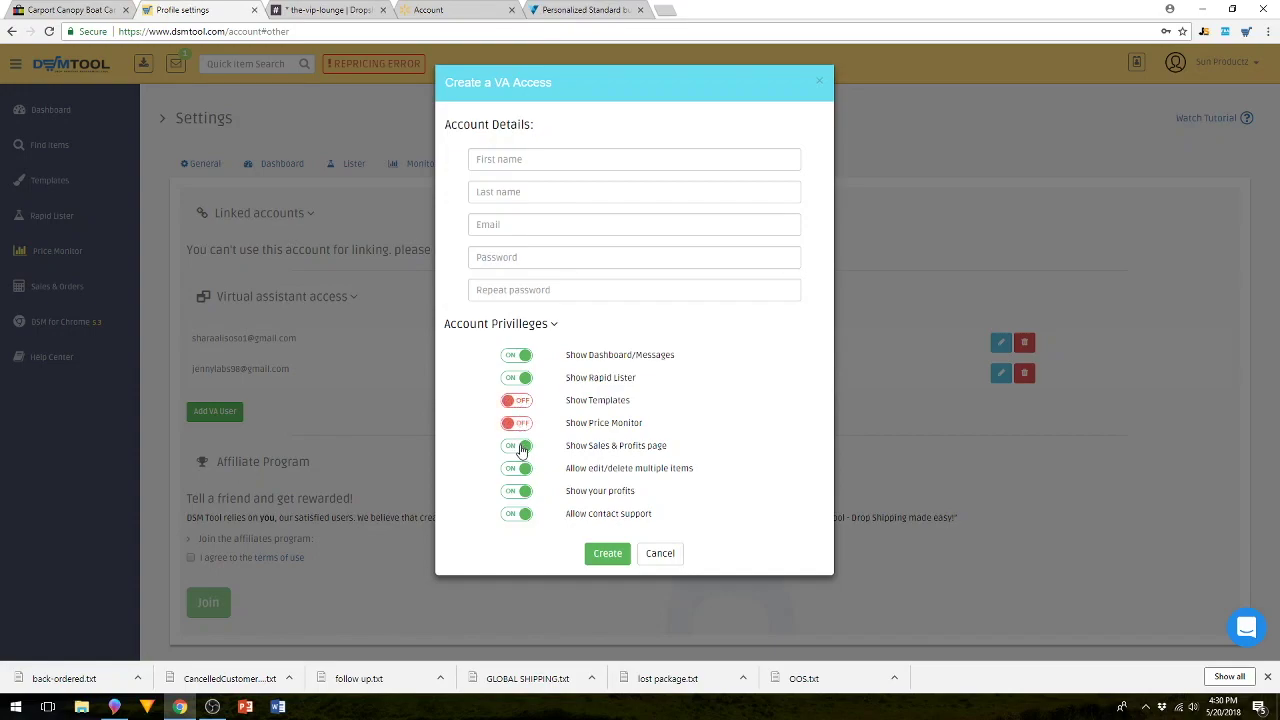
click(520, 447)
click(517, 497)
click(516, 514)
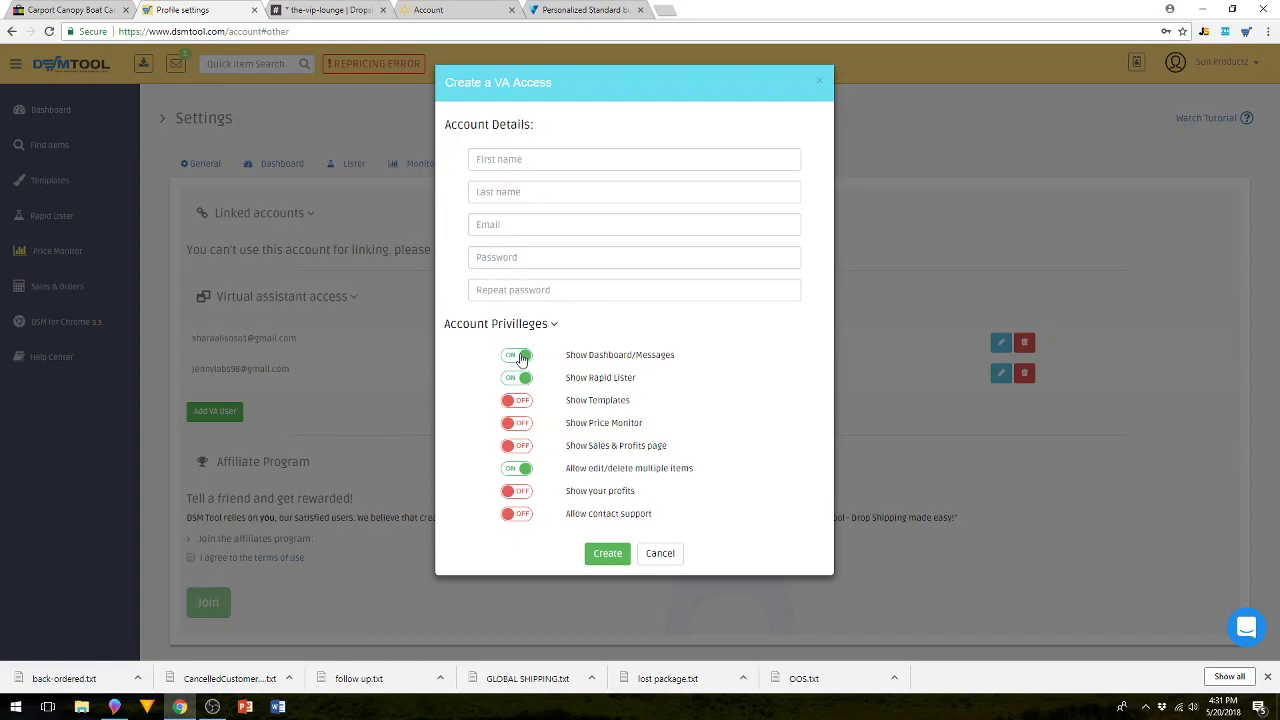
click(662, 556)
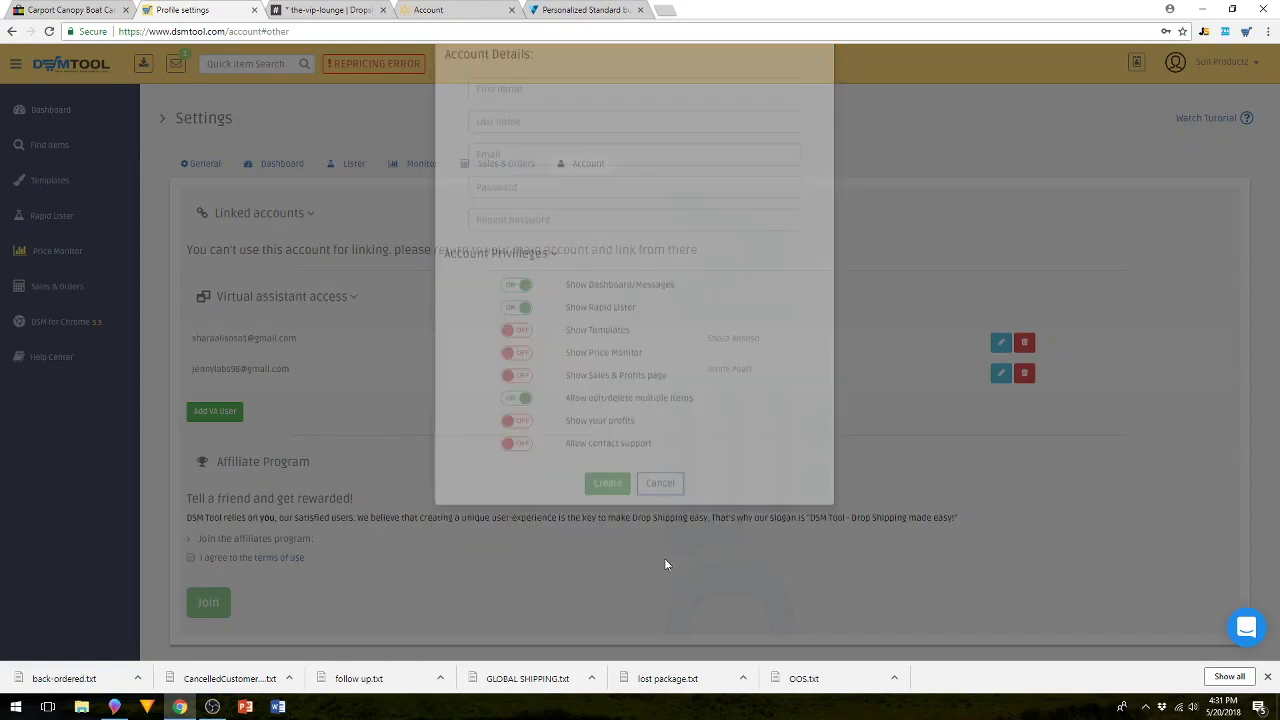